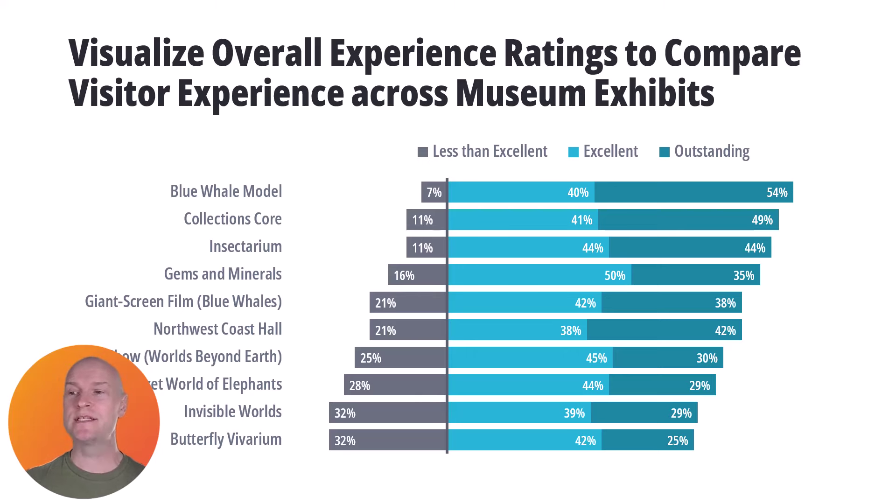
End the slide show and switch to the exhibit ratings workbook in Excel to review its exhibit names and rating categories
{"action": "key", "text": "Escape"}
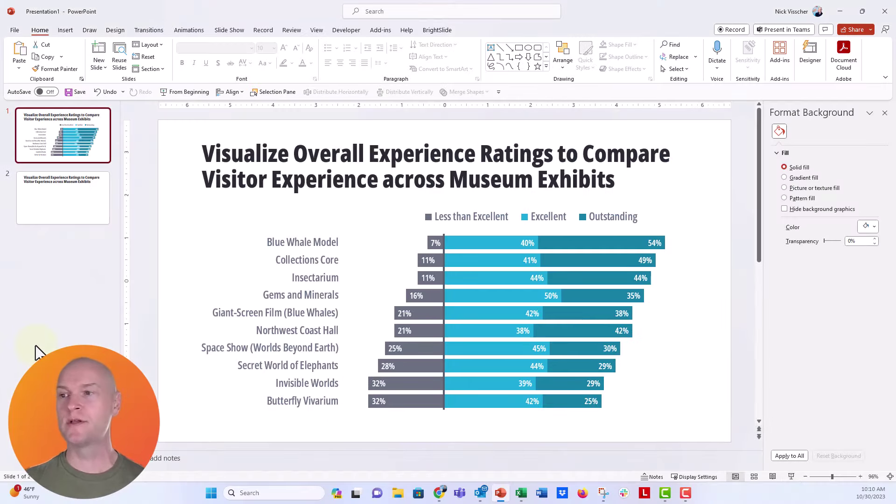
{"action": "left_click", "coordinate": [59, 217]}
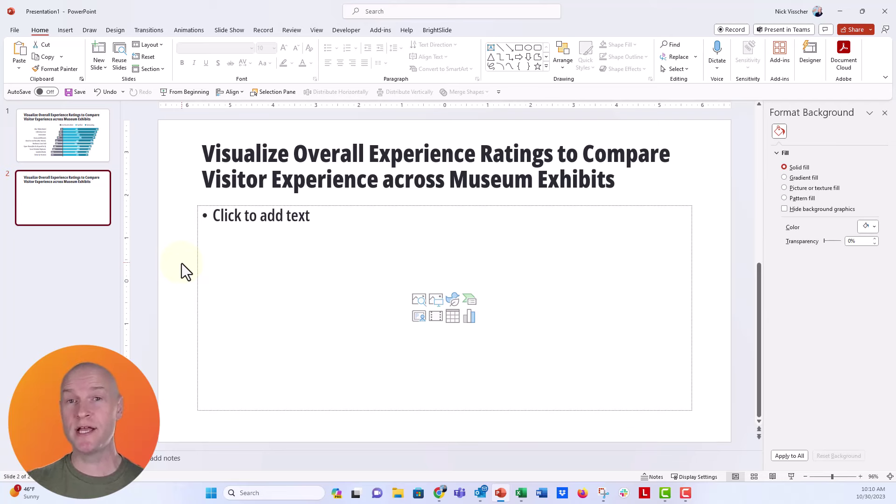
{"action": "left_click", "coordinate": [521, 493]}
{"action": "left_click", "coordinate": [208, 333]}
{"action": "left_click_drag", "start_coordinate": [114, 150], "coordinate": [106, 260]}
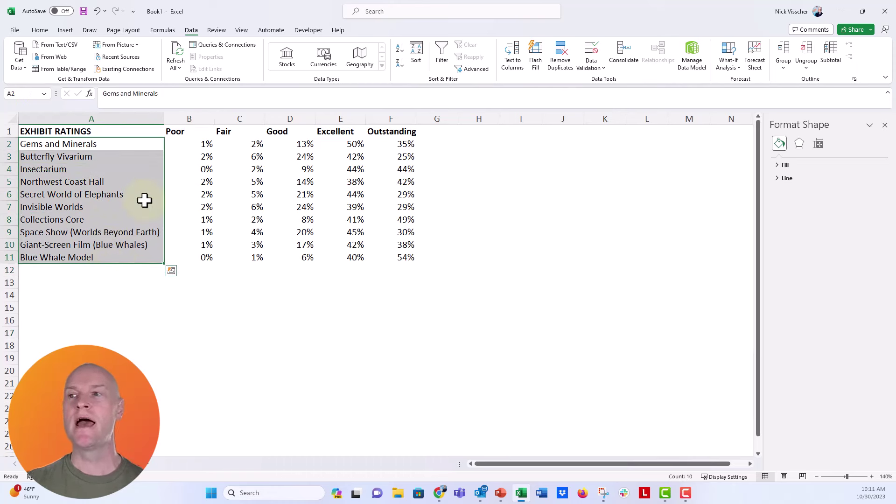
{"action": "left_click_drag", "start_coordinate": [185, 130], "coordinate": [380, 127]}
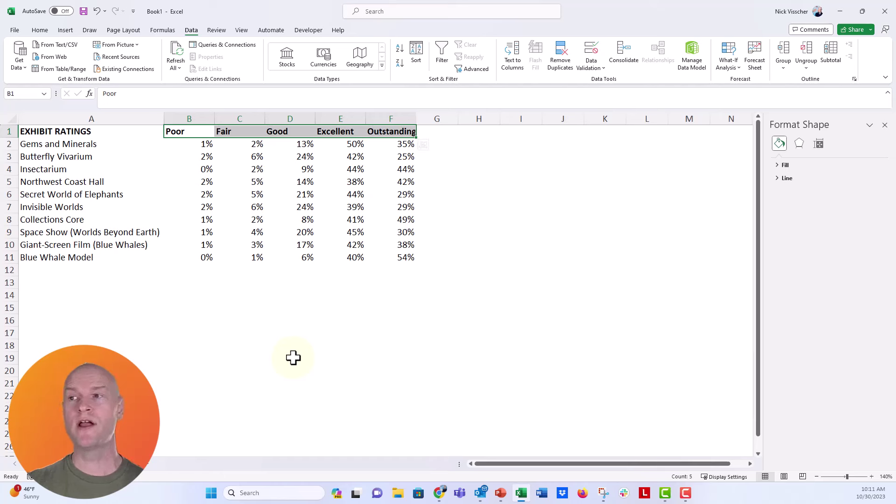
{"action": "left_click", "coordinate": [275, 304]}
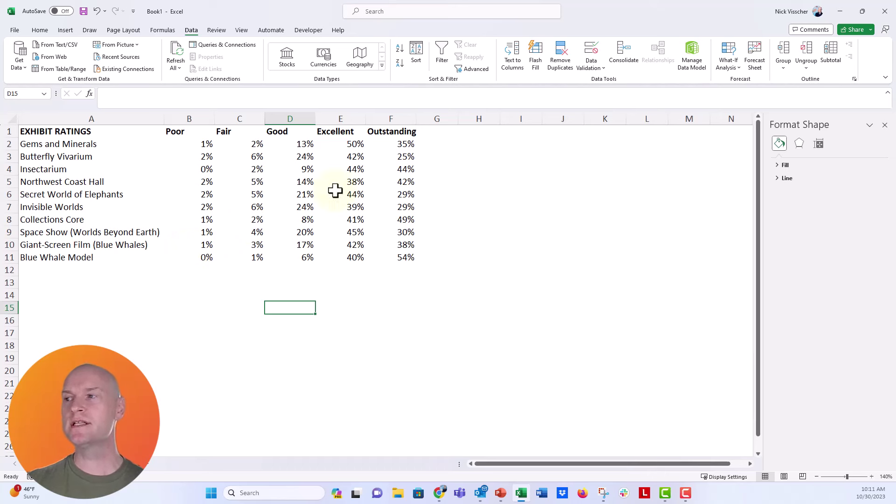
Enter the column headers Spacing in H1 and Less than Excellent in I1
{"action": "left_click", "coordinate": [474, 133]}
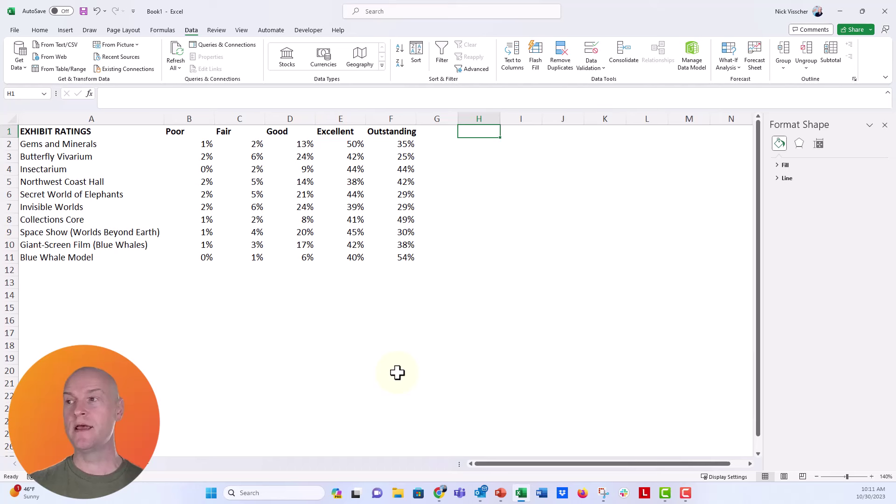
{"action": "type", "text": "sPA"}
{"action": "key", "text": "BackSpace"}
{"action": "key", "text": "BackSpace"}
{"action": "type", "text": "Spacing"}
{"action": "key", "text": "Tab"}
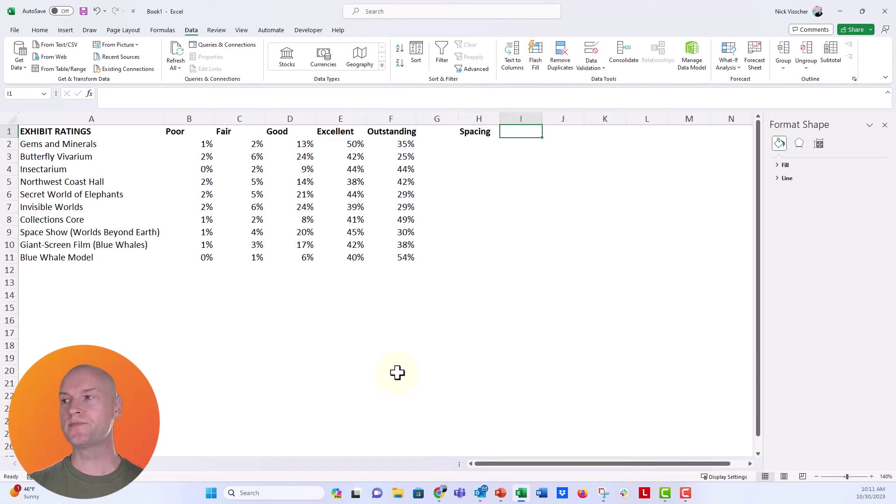
{"action": "type", "text": "Less"}
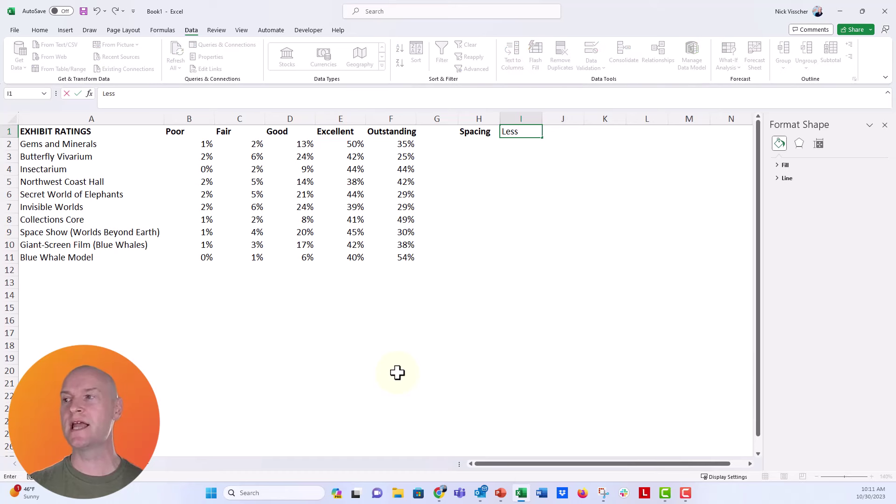
{"action": "type", "text": " than Excel"}
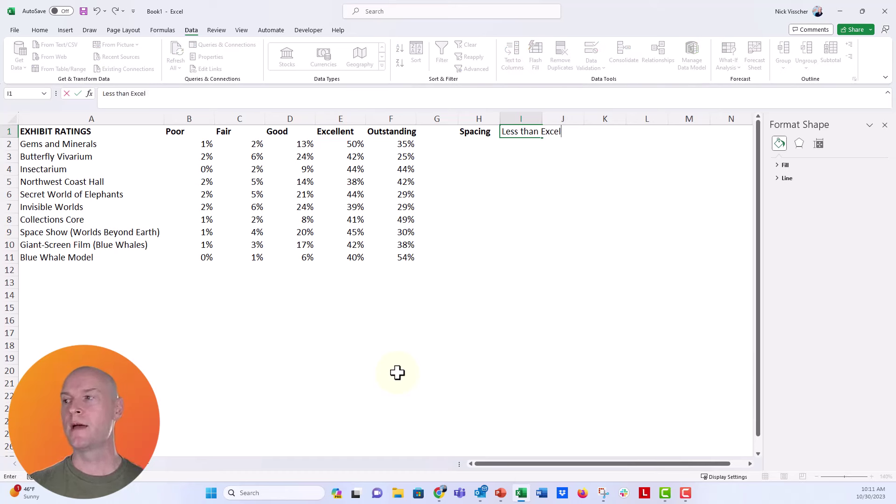
{"action": "type", "text": "lent"}
{"action": "key", "text": "Tab"}
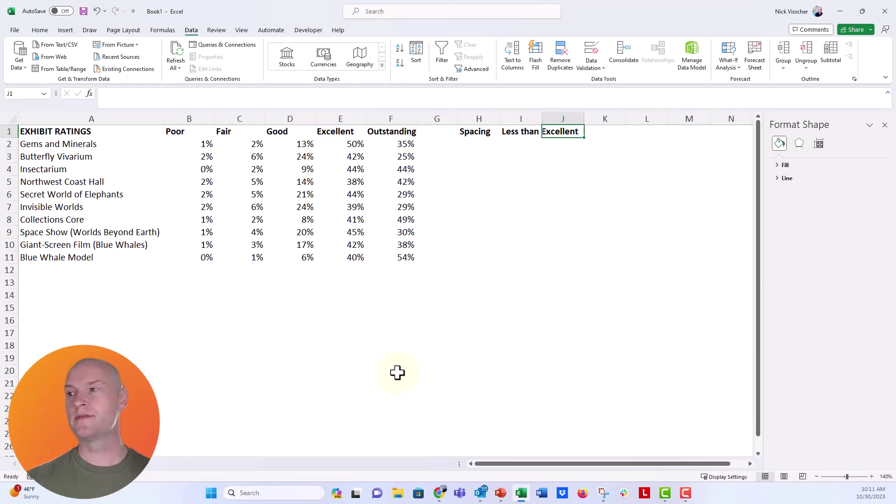
Add the headers Excellent, Outstanding and Spacing in J1, K1 and L1
{"action": "type", "text": "Excellent"}
{"action": "key", "text": "Tab"}
{"action": "type", "text": "Outstn"}
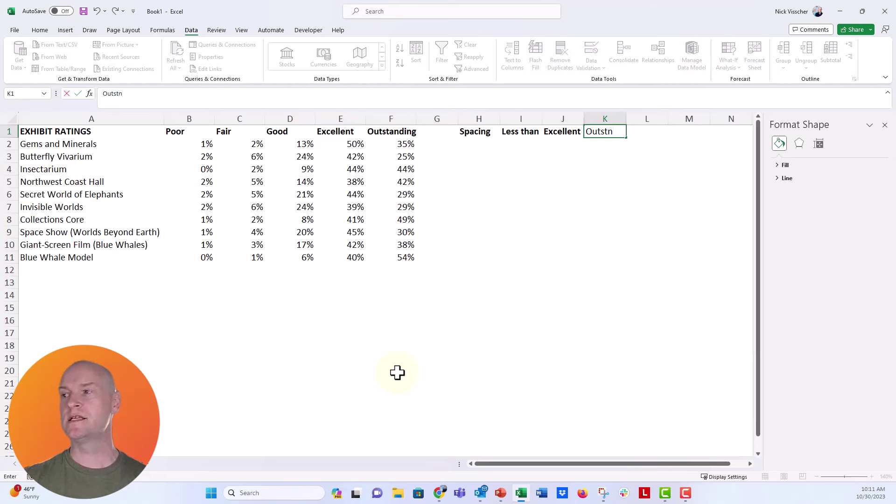
{"action": "key", "text": "BackSpace"}
{"action": "type", "text": "anding"}
{"action": "key", "text": "Tab"}
{"action": "type", "text": "S"}
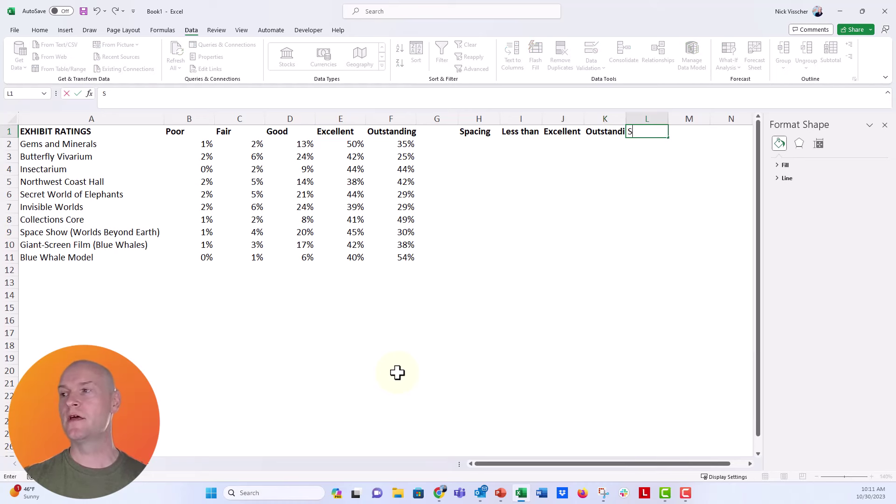
{"action": "type", "text": "pacing"}
{"action": "key", "text": "Return"}
Color the text of the two Spacing headers in H1 and L1 blue
{"action": "key", "text": "Up"}
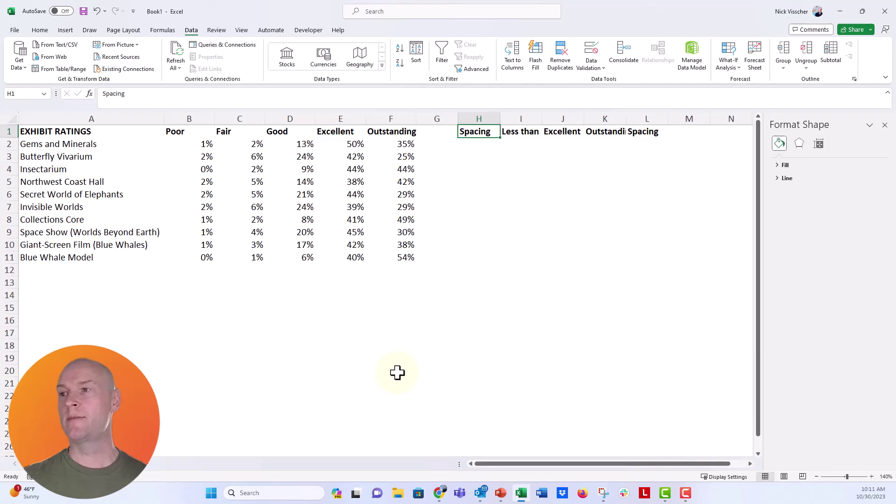
{"action": "left_click", "coordinate": [38, 31]}
{"action": "left_click", "coordinate": [179, 63]}
{"action": "left_click", "coordinate": [637, 133]}
{"action": "left_click", "coordinate": [176, 64]}
Autofit the widths of columns I through K to their header text
{"action": "left_click_drag", "start_coordinate": [514, 120], "coordinate": [603, 112]}
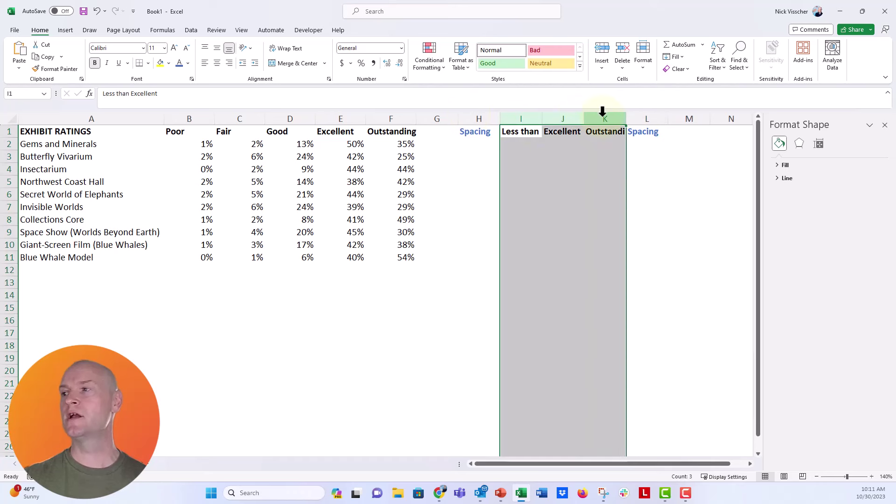
{"action": "double_click", "coordinate": [626, 119]}
{"action": "left_click", "coordinate": [570, 217]}
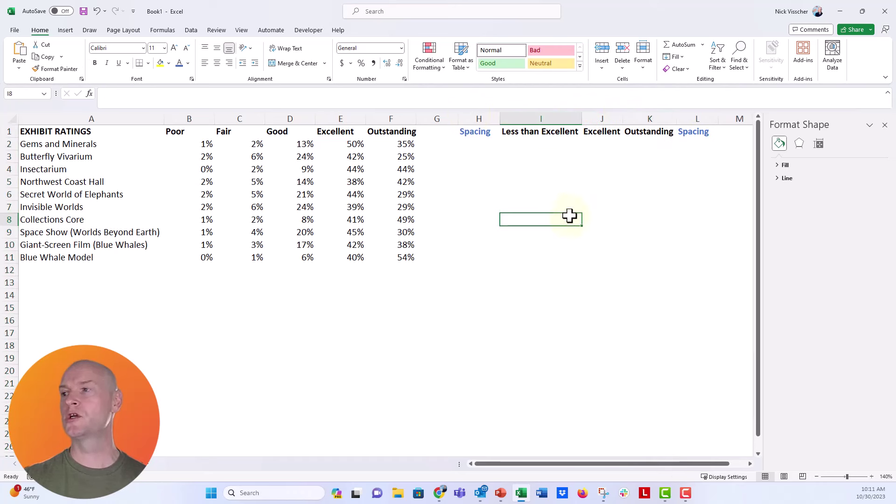
Sum Poor, Fair and Good in I2 with =SUM(B2:D2) and fill the formula down to I11
{"action": "left_click", "coordinate": [533, 143]}
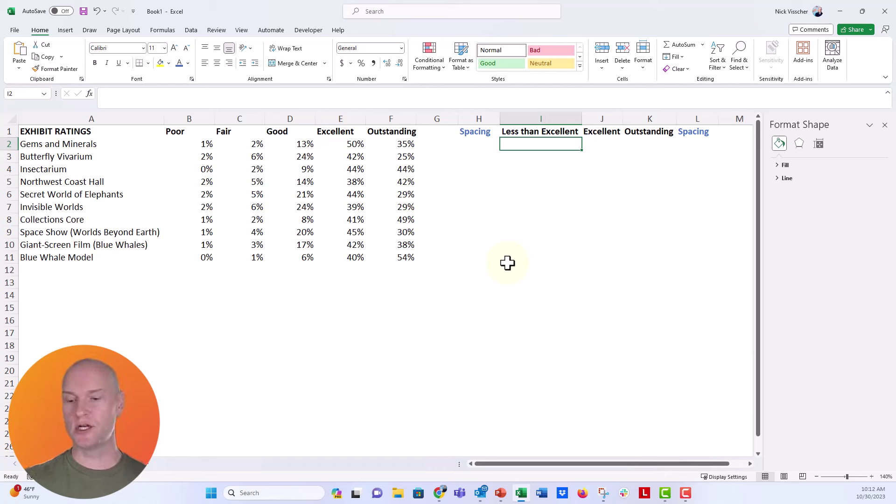
{"action": "type", "text": "=sum("}
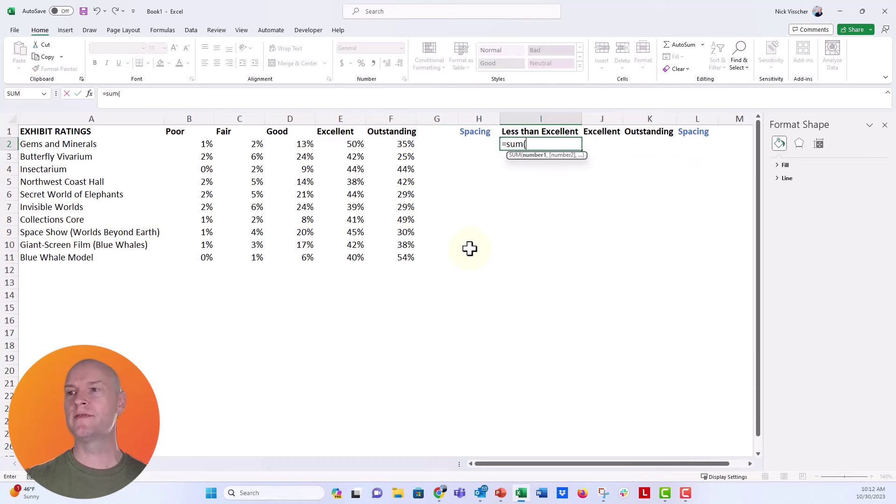
{"action": "left_click_drag", "start_coordinate": [195, 145], "coordinate": [280, 143]}
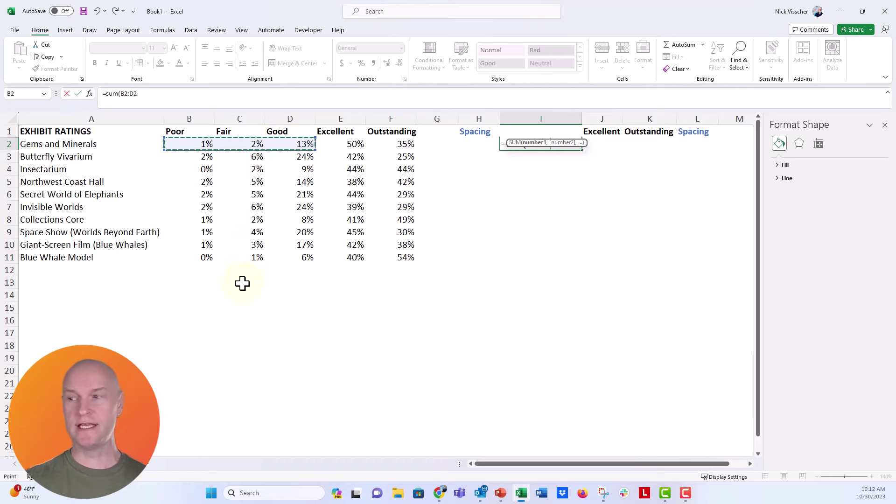
{"action": "key", "text": "ctrl+Return"}
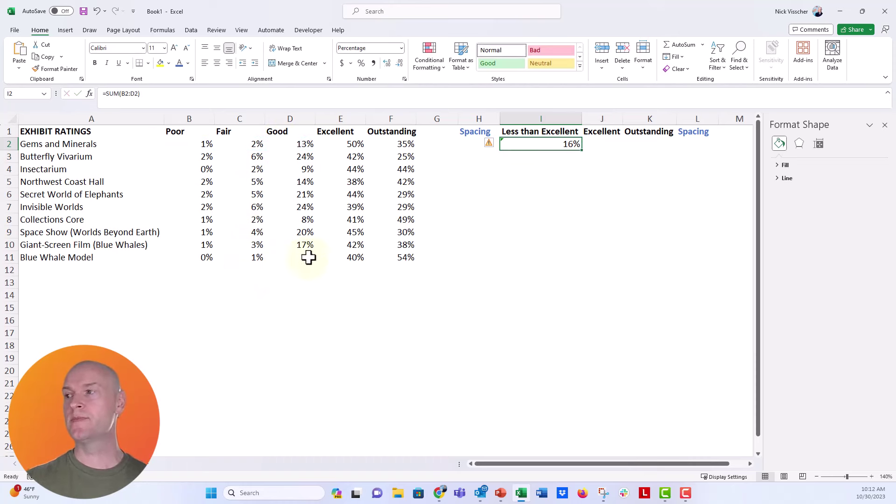
{"action": "left_click_drag", "start_coordinate": [582, 150], "coordinate": [575, 263]}
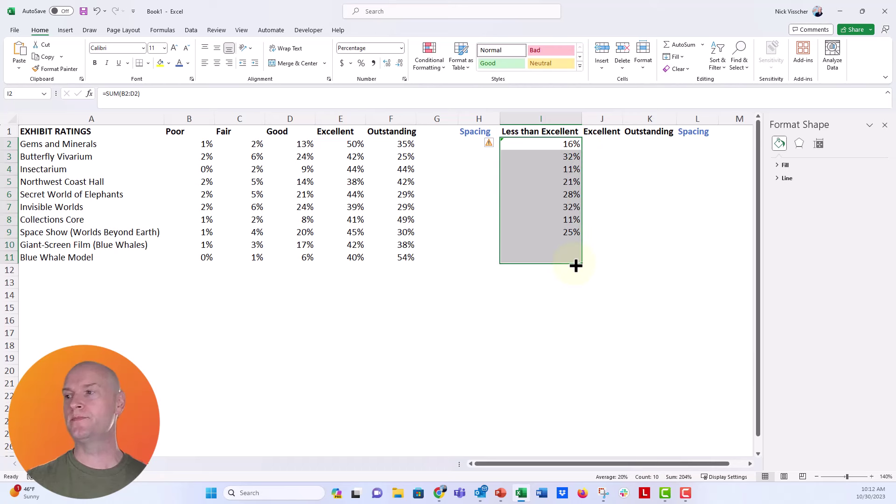
Ignore the formula error flags on the Less than Excellent cells I2:I11
{"action": "left_click", "coordinate": [489, 142]}
{"action": "left_click", "coordinate": [455, 191]}
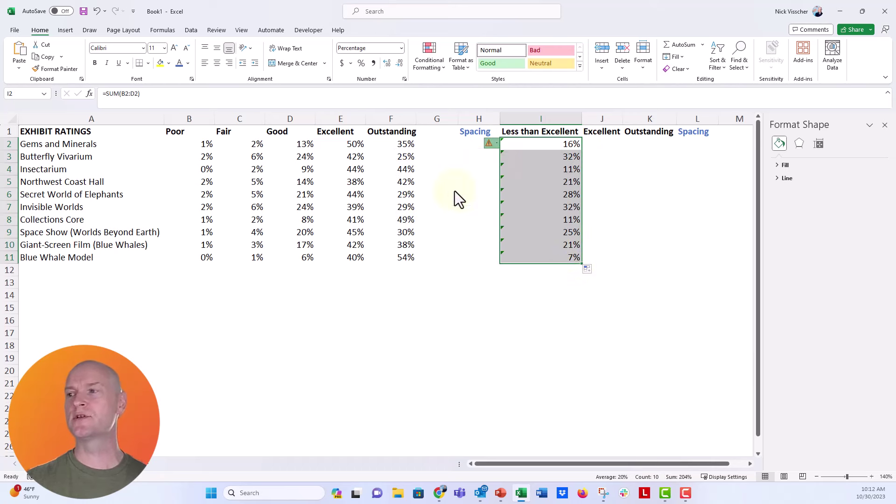
{"action": "left_click", "coordinate": [505, 303]}
Link J2 to the original Excellent rating with =E2 and fill the formula down to J11
{"action": "left_click", "coordinate": [593, 145]}
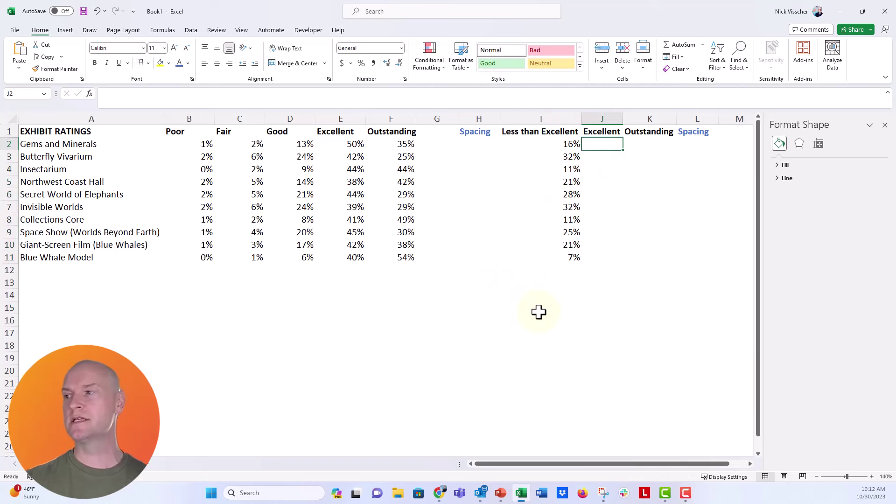
{"action": "type", "text": "="}
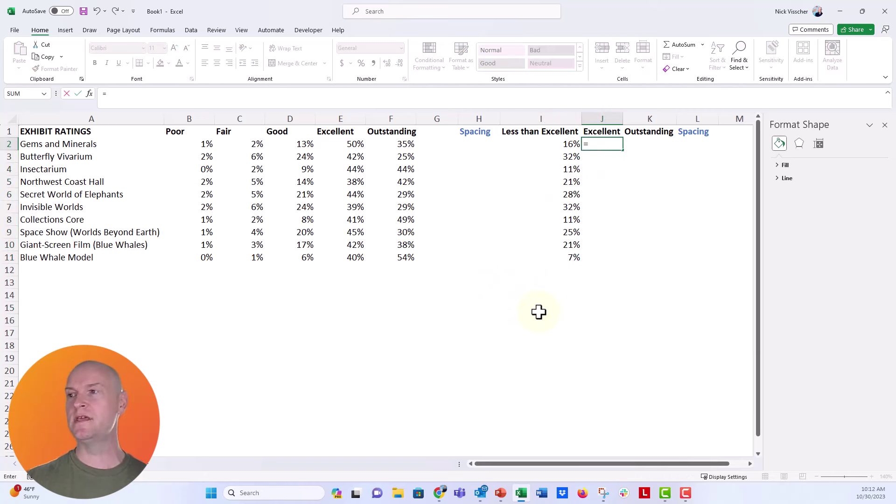
{"action": "left_click", "coordinate": [343, 145]}
{"action": "key", "text": "Return"}
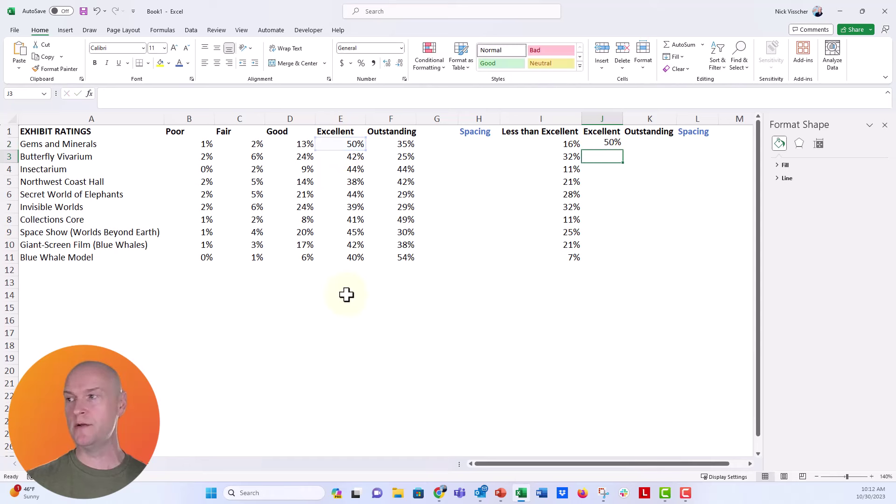
{"action": "left_click", "coordinate": [613, 144]}
{"action": "left_click_drag", "start_coordinate": [624, 150], "coordinate": [611, 261]}
Link K2 to the original Outstanding rating with =F2 and fill the formula down to K11
{"action": "left_click", "coordinate": [646, 144]}
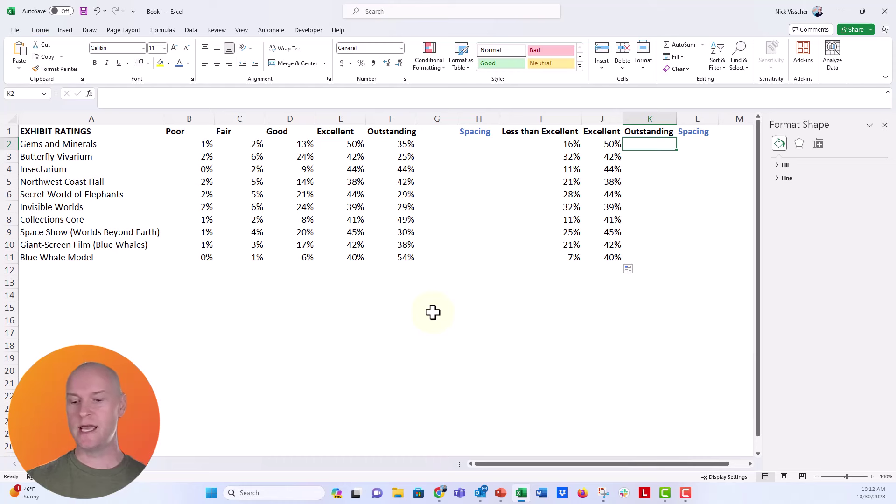
{"action": "type", "text": "="}
{"action": "left_click", "coordinate": [382, 146]}
{"action": "key", "text": "Return"}
{"action": "left_click", "coordinate": [640, 144]}
{"action": "left_click_drag", "start_coordinate": [676, 150], "coordinate": [663, 263]}
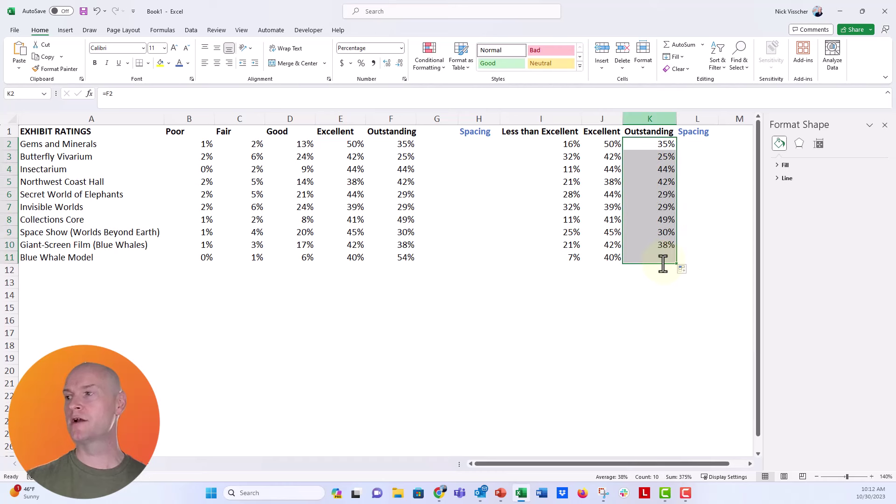
Calculate the first Spacing column with =1-I2 in H2, fill it down to H11, and color those values blue
{"action": "left_click", "coordinate": [472, 145]}
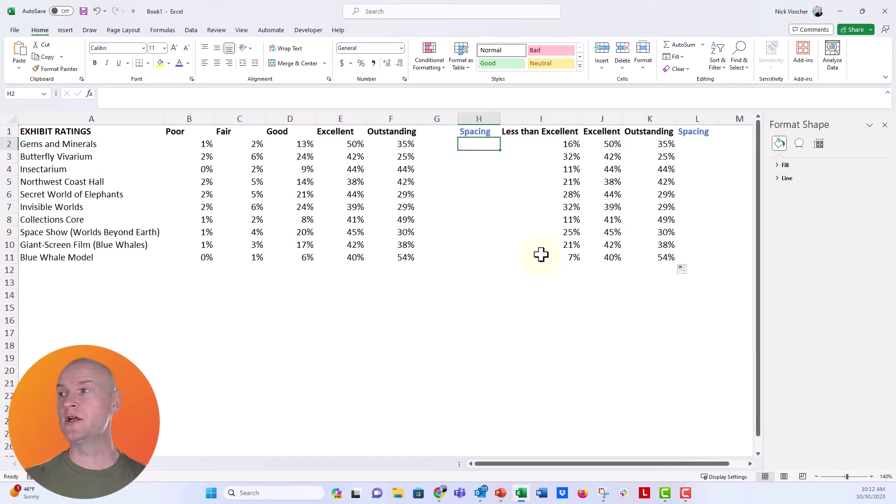
{"action": "type", "text": "=1"}
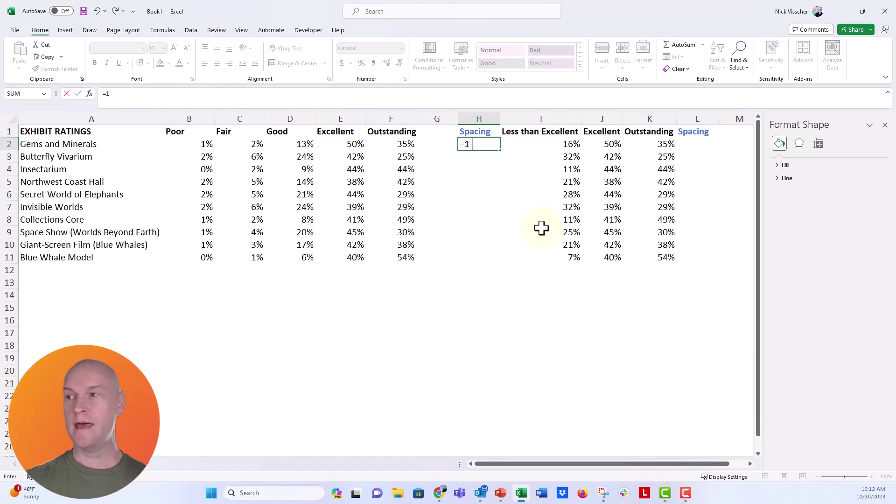
{"action": "type", "text": "-"}
{"action": "left_click", "coordinate": [549, 145]}
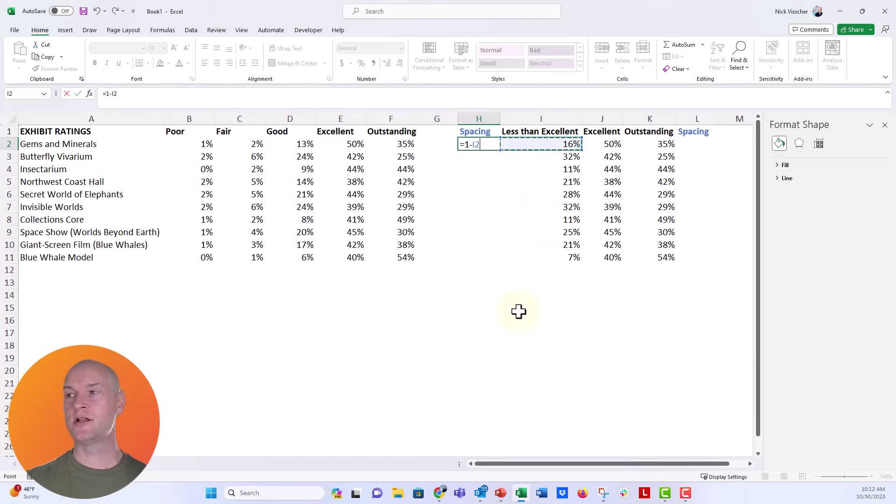
{"action": "key", "text": "Return"}
{"action": "left_click", "coordinate": [483, 146]}
{"action": "left_click_drag", "start_coordinate": [499, 150], "coordinate": [496, 265]}
{"action": "left_click", "coordinate": [179, 64]}
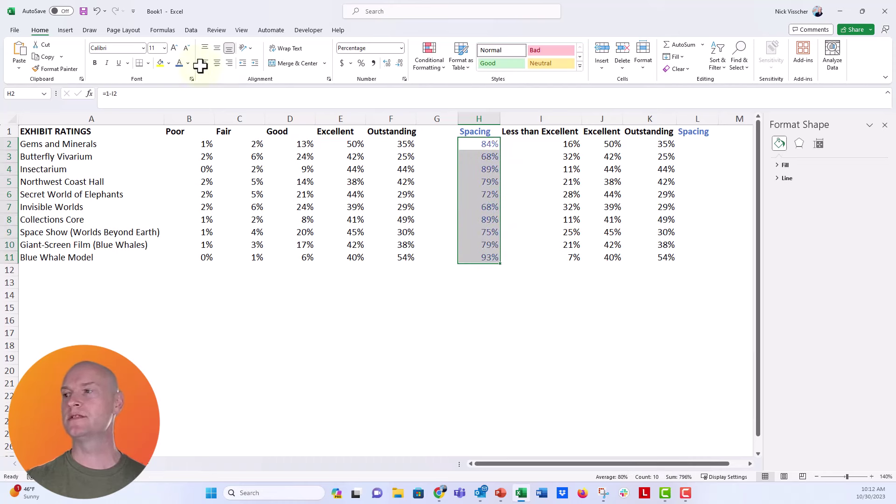
Calculate the second Spacing value in L2 with the formula =1-SUM(J2:K2)
{"action": "left_click", "coordinate": [693, 146]}
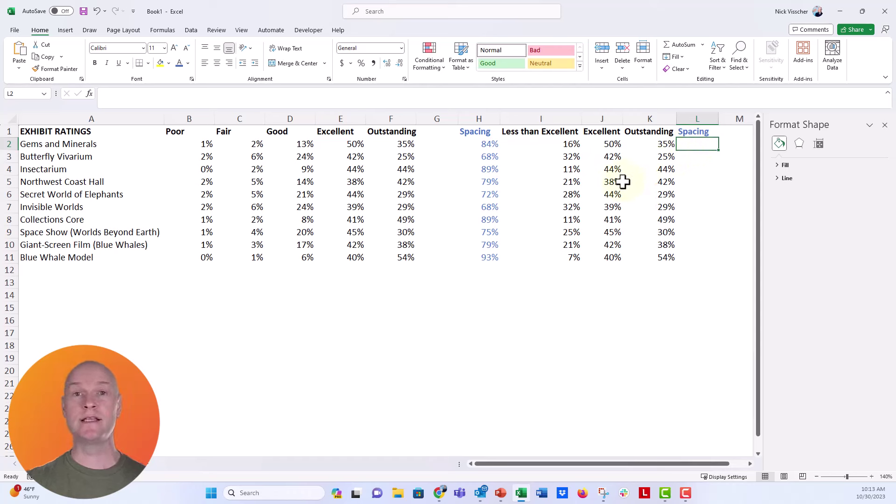
{"action": "type", "text": "=1"}
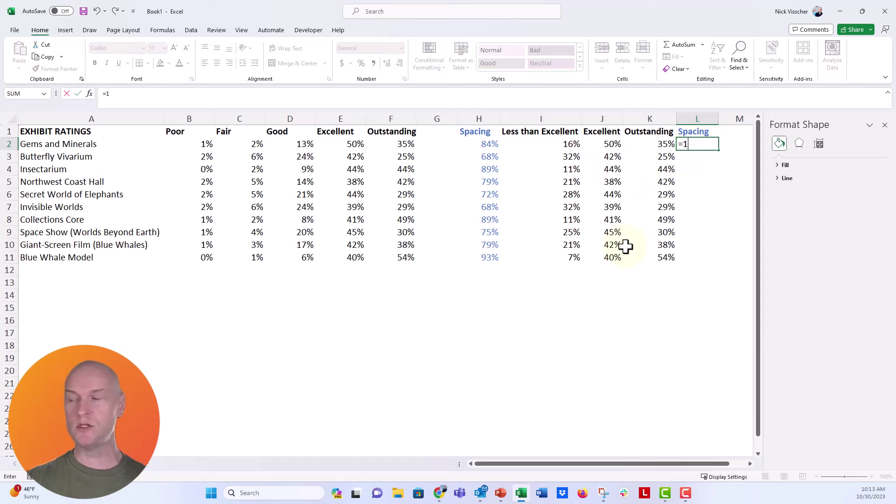
{"action": "type", "text": "-sum("}
{"action": "left_click_drag", "start_coordinate": [603, 143], "coordinate": [646, 144]}
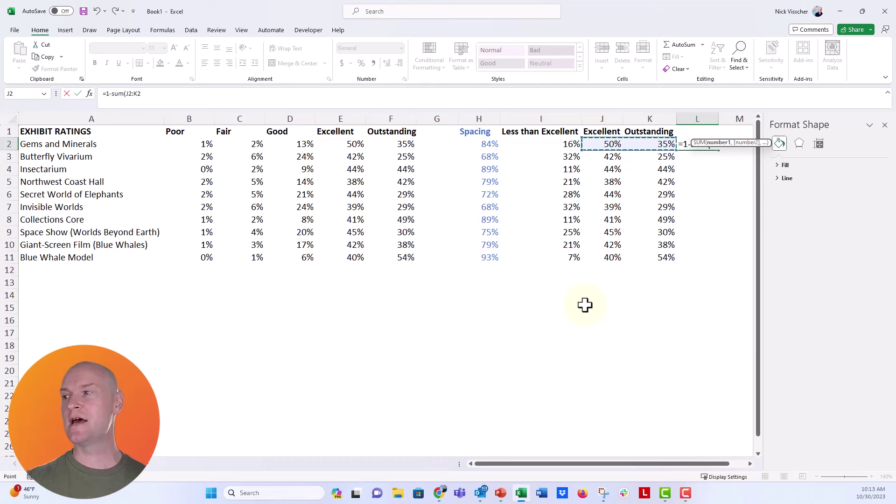
{"action": "type", "text": ")"}
{"action": "key", "text": "Return"}
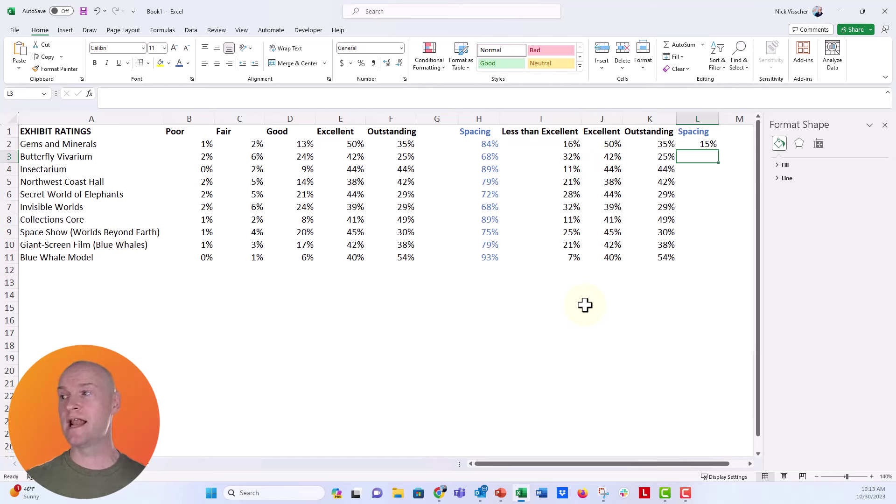
{"action": "key", "text": "Up"}
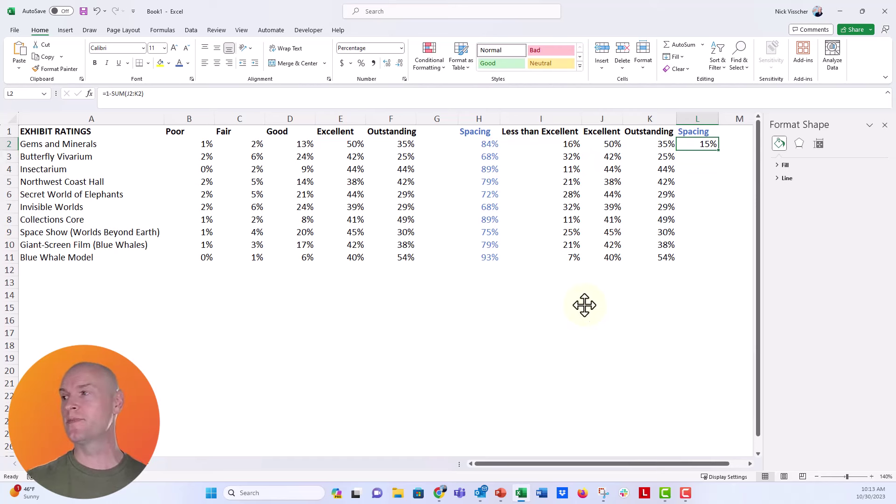
Fill the second Spacing formula from L2 down to L11 and color those values blue
{"action": "left_click_drag", "start_coordinate": [717, 150], "coordinate": [720, 264]}
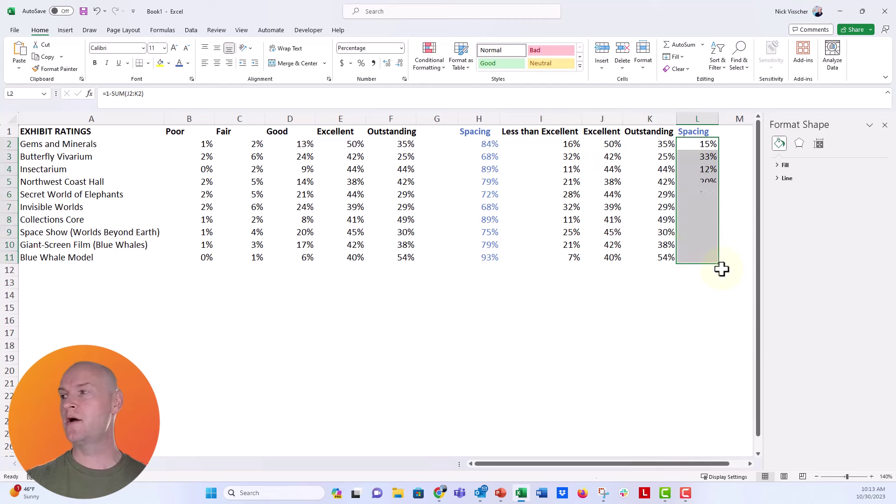
{"action": "left_click", "coordinate": [535, 300]}
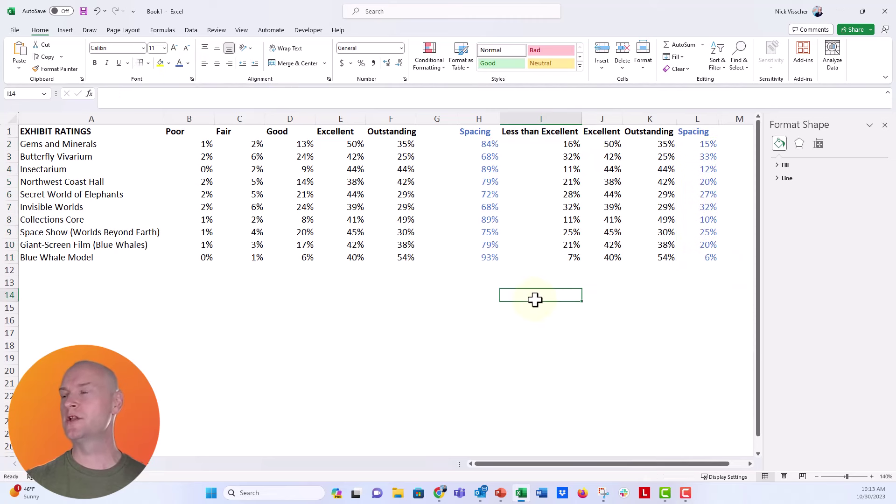
{"action": "left_click", "coordinate": [507, 268]}
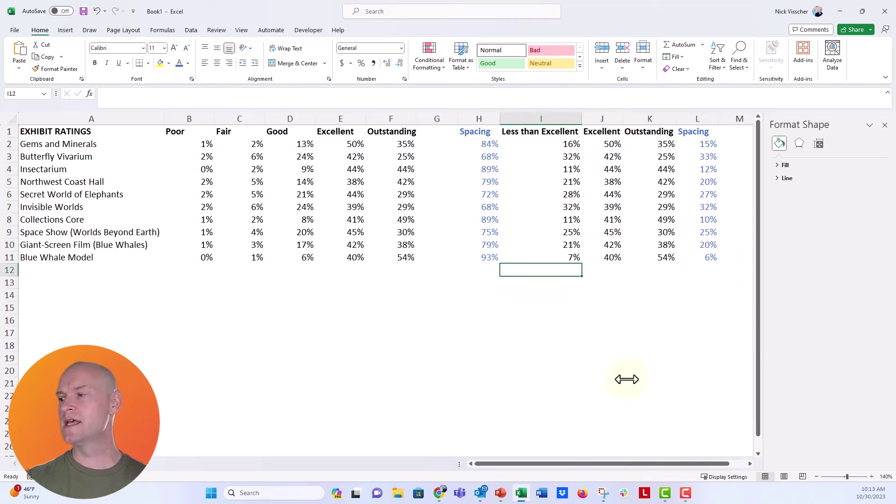
{"action": "left_click_drag", "start_coordinate": [718, 463], "coordinate": [740, 464]}
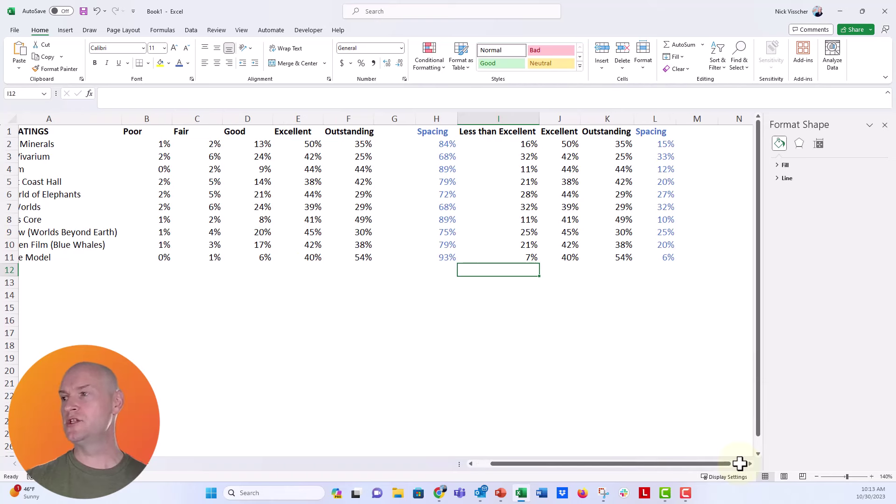
{"action": "left_click_drag", "start_coordinate": [607, 463], "coordinate": [511, 462]}
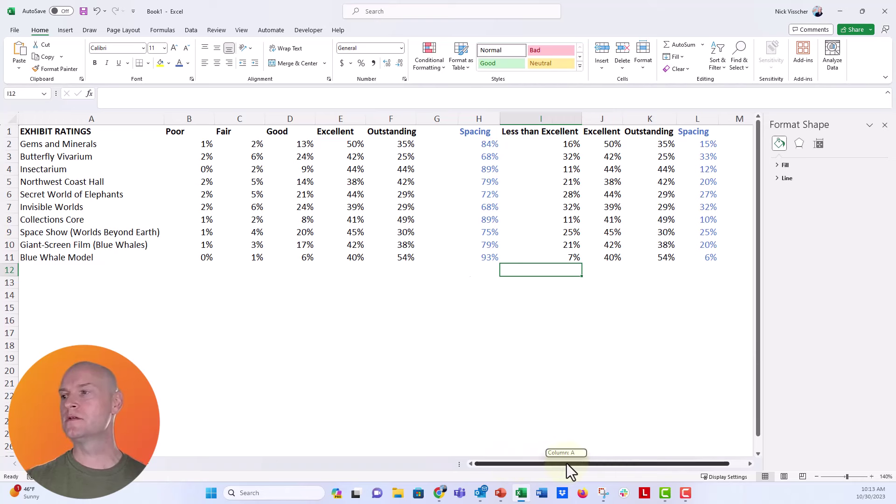
{"action": "left_click_drag", "start_coordinate": [566, 464], "coordinate": [599, 462]}
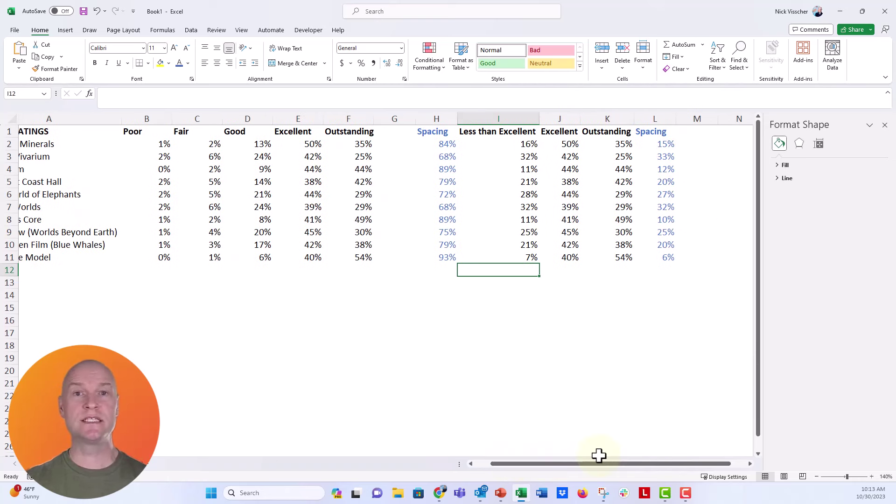
{"action": "left_click", "coordinate": [506, 345]}
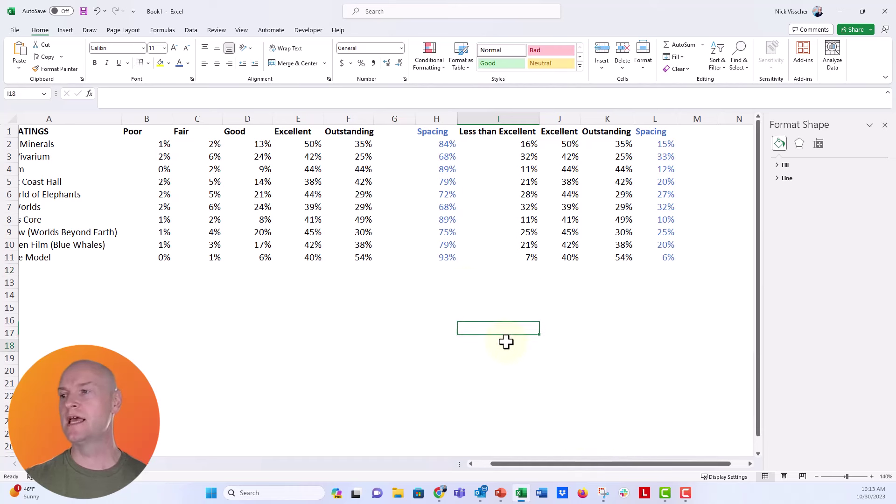
{"action": "left_click", "coordinate": [452, 271]}
{"action": "left_click", "coordinate": [500, 272]}
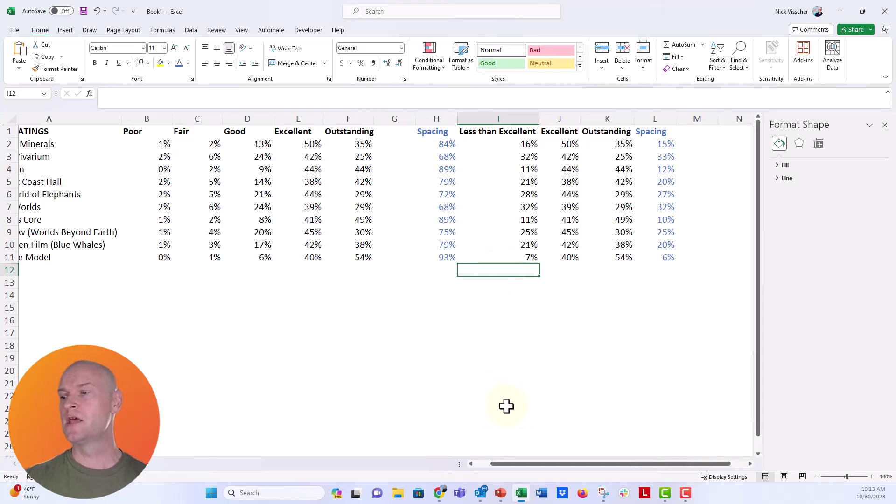
{"action": "left_click_drag", "start_coordinate": [508, 463], "coordinate": [490, 462]}
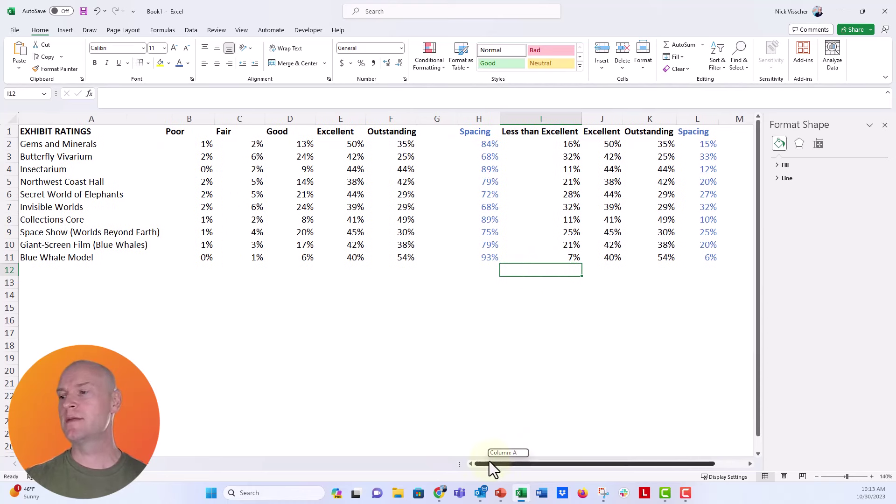
{"action": "left_click", "coordinate": [367, 369]}
Insert a 2-D 100% stacked bar chart from A1:A11 and H1:L11, and move it slightly higher on the sheet
{"action": "left_click_drag", "start_coordinate": [65, 132], "coordinate": [53, 256]}
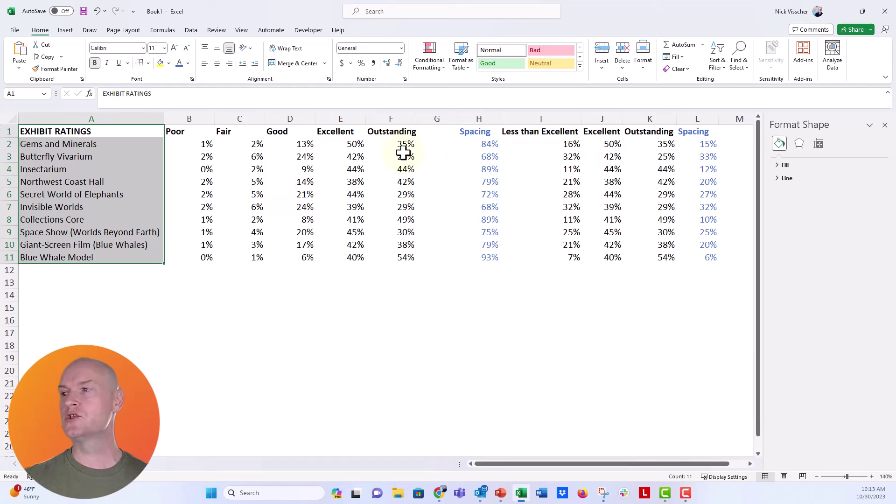
{"action": "left_click_drag", "start_coordinate": [472, 134], "coordinate": [684, 259]}
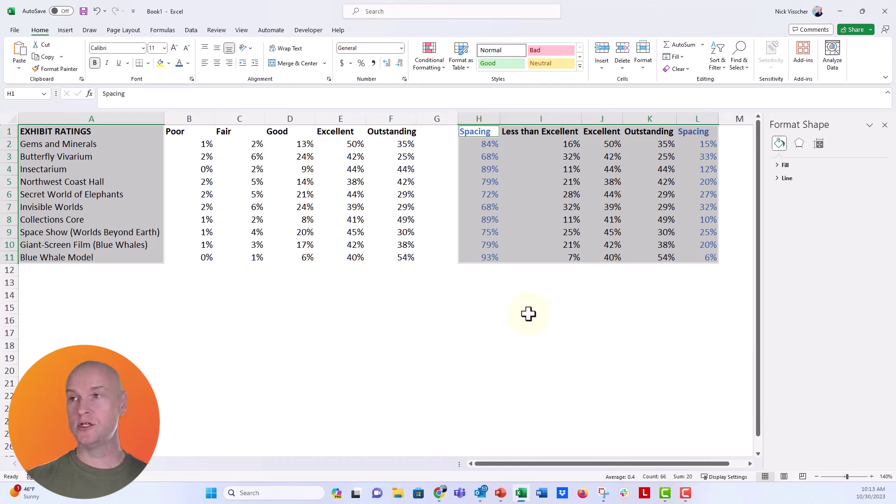
{"action": "left_click", "coordinate": [65, 30]}
{"action": "left_click", "coordinate": [306, 45]}
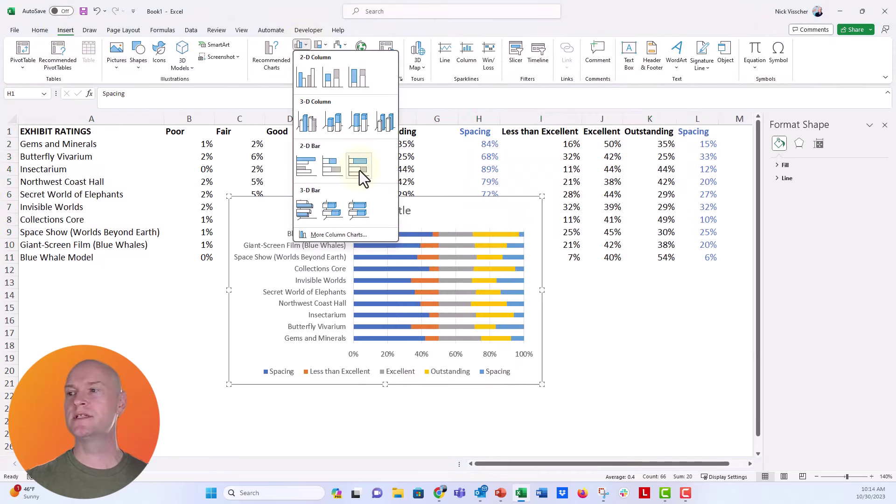
{"action": "left_click", "coordinate": [359, 170]}
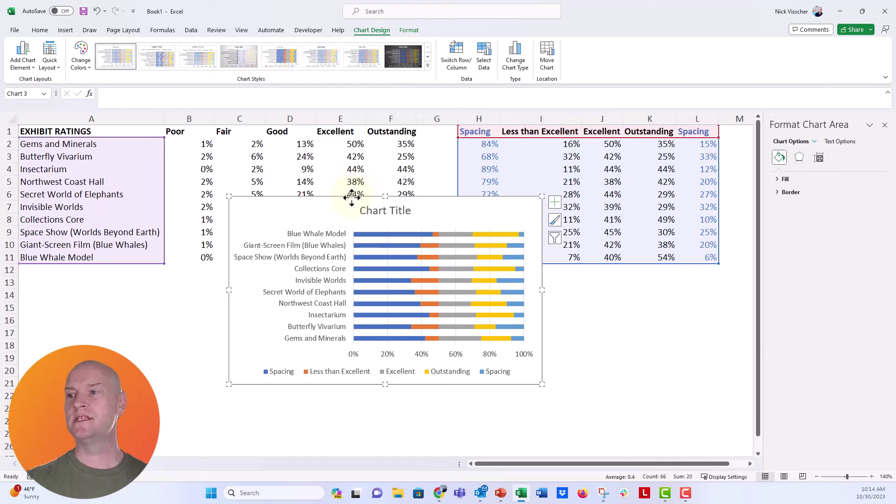
{"action": "left_click_drag", "start_coordinate": [345, 198], "coordinate": [341, 138]}
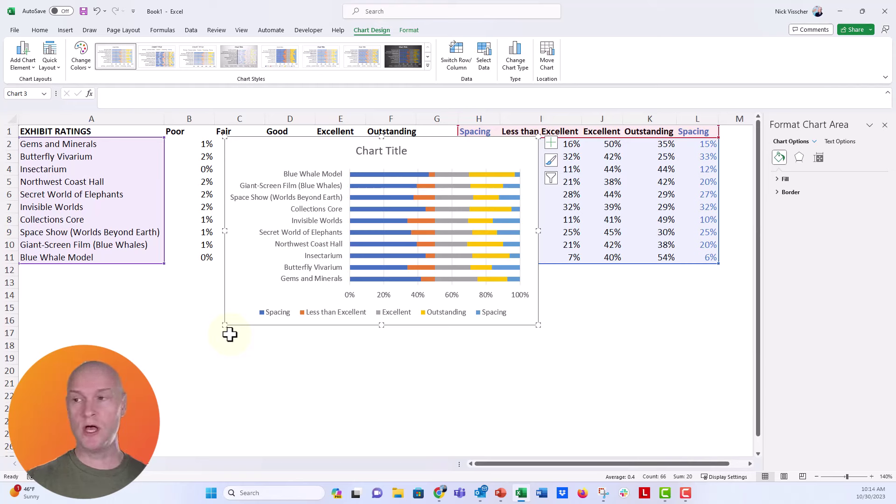
Cut the chart from the worksheet and paste it into the empty content placeholder on slide 2 in PowerPoint
{"action": "key", "text": "ctrl+x"}
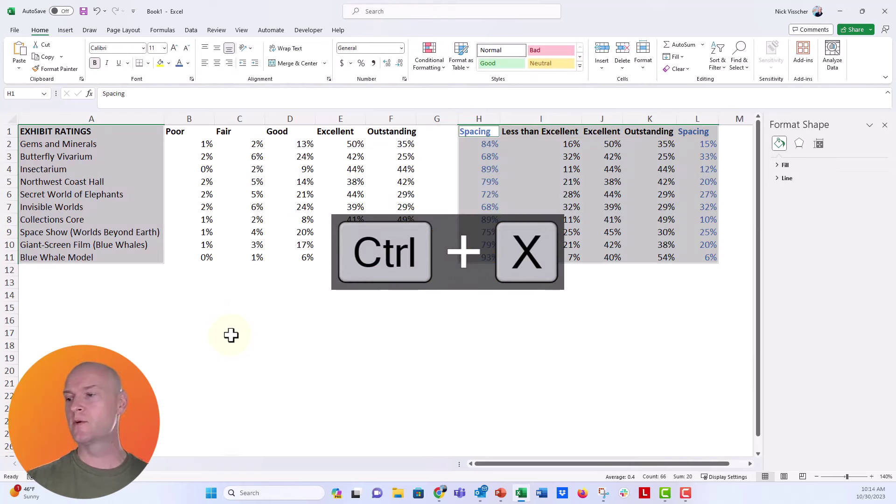
{"action": "left_click", "coordinate": [500, 493]}
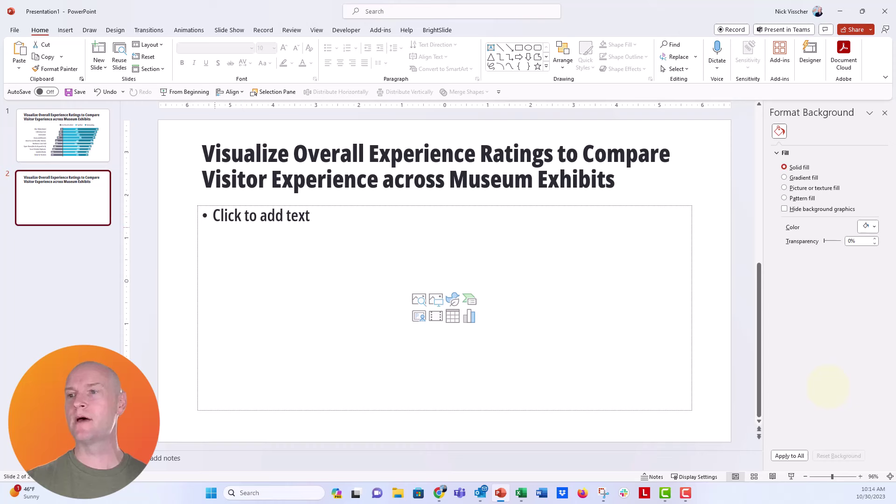
{"action": "left_click", "coordinate": [140, 252]}
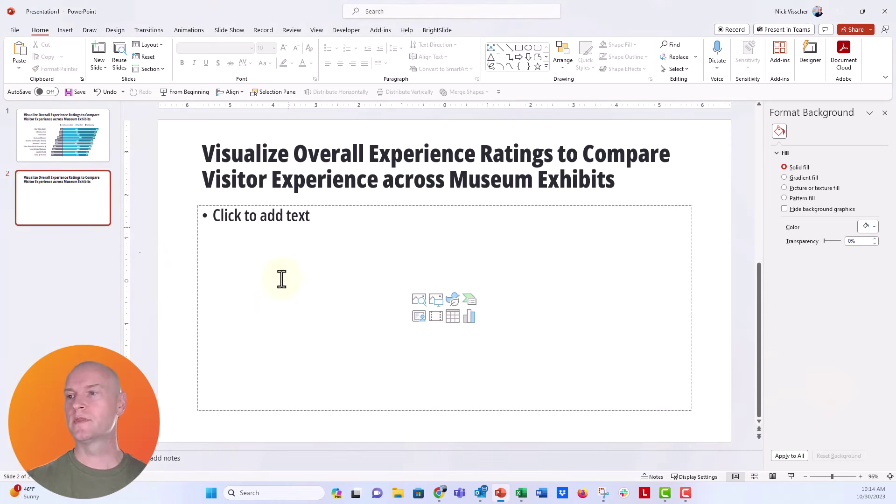
{"action": "left_click", "coordinate": [286, 207]}
{"action": "left_click", "coordinate": [290, 206]}
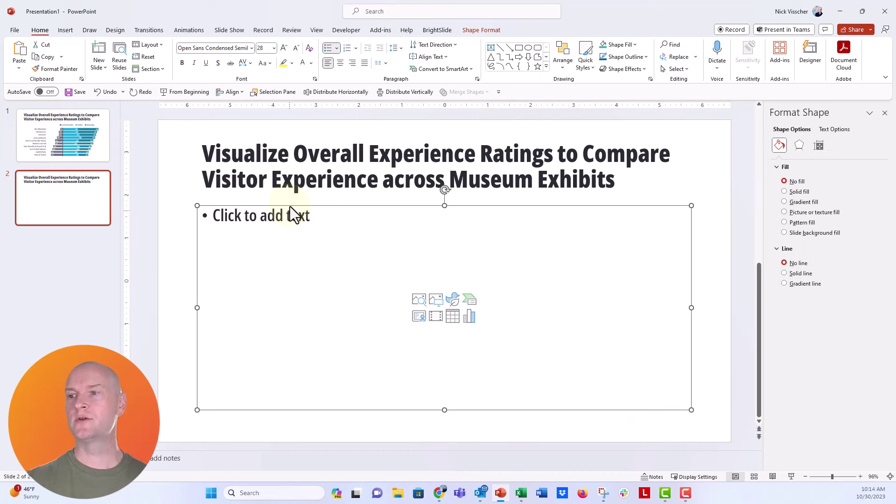
{"action": "key", "text": "ctrl+v"}
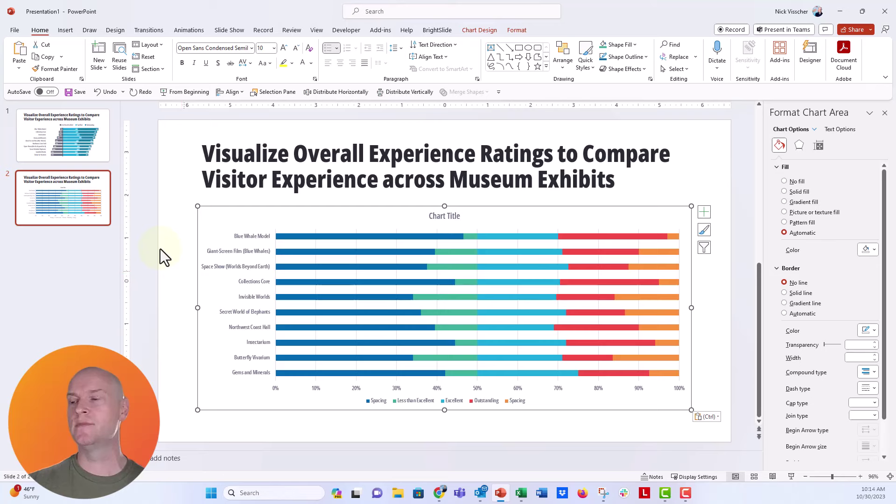
Delete the chart title and set the legend position to Top
{"action": "left_click", "coordinate": [441, 216]}
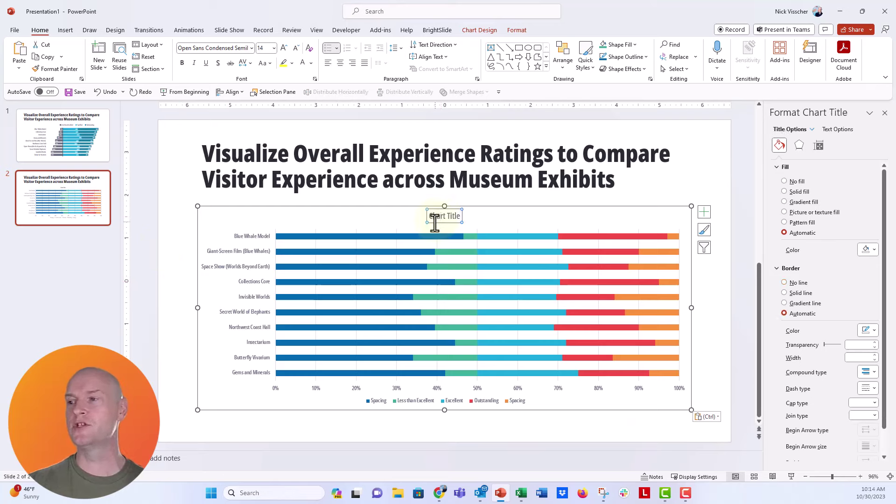
{"action": "key", "text": "Delete"}
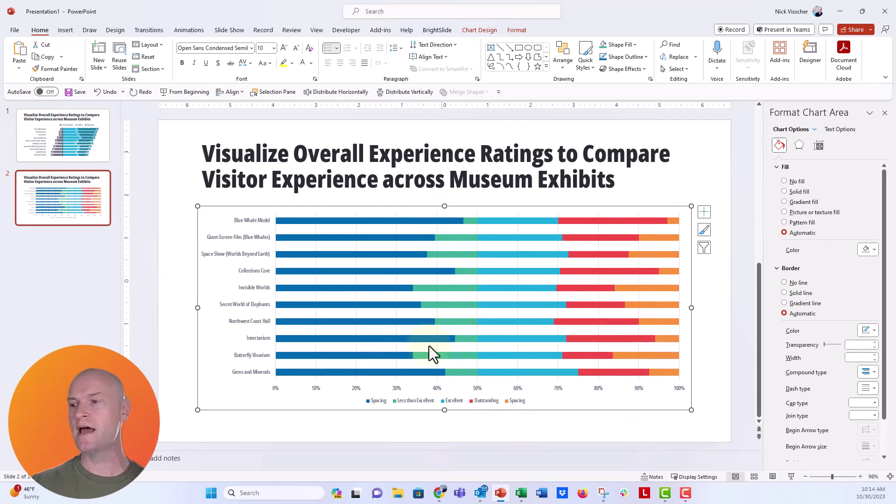
{"action": "left_click", "coordinate": [422, 401]}
{"action": "left_click", "coordinate": [822, 148]}
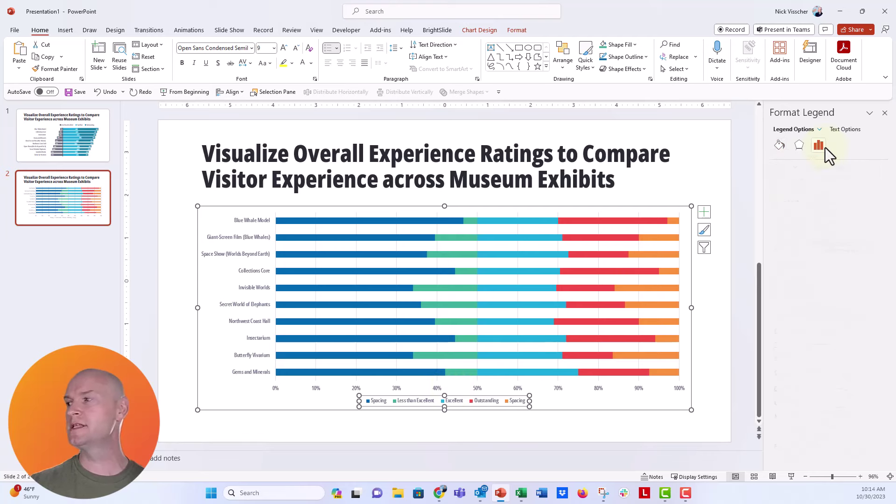
{"action": "left_click", "coordinate": [796, 192]}
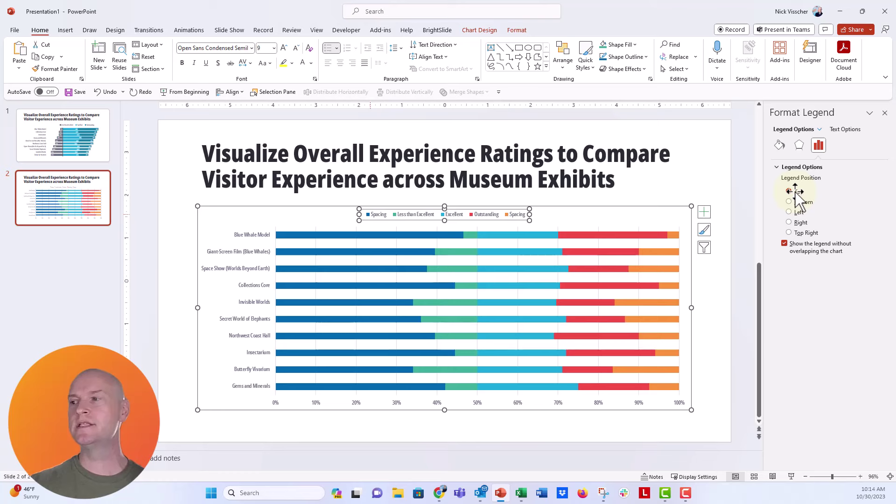
Delete both Spacing entries from the chart legend, keeping Less than Excellent, Excellent and Outstanding
{"action": "left_click", "coordinate": [373, 215]}
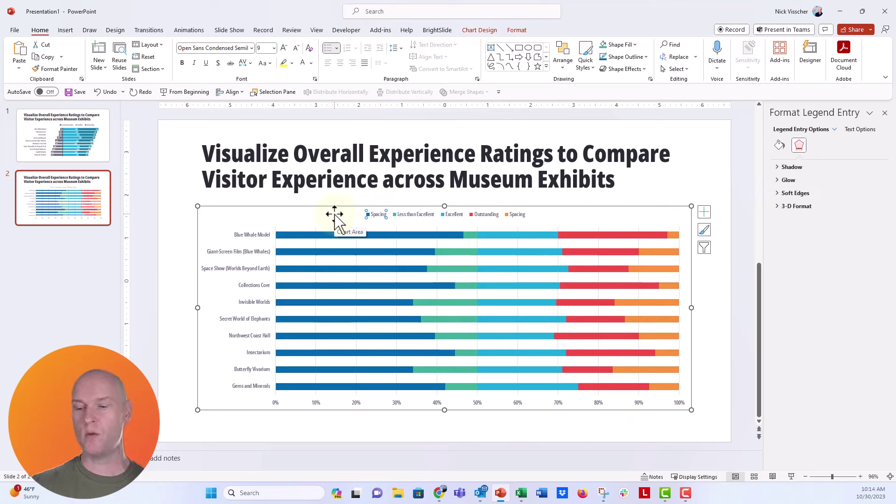
{"action": "key", "text": "Delete"}
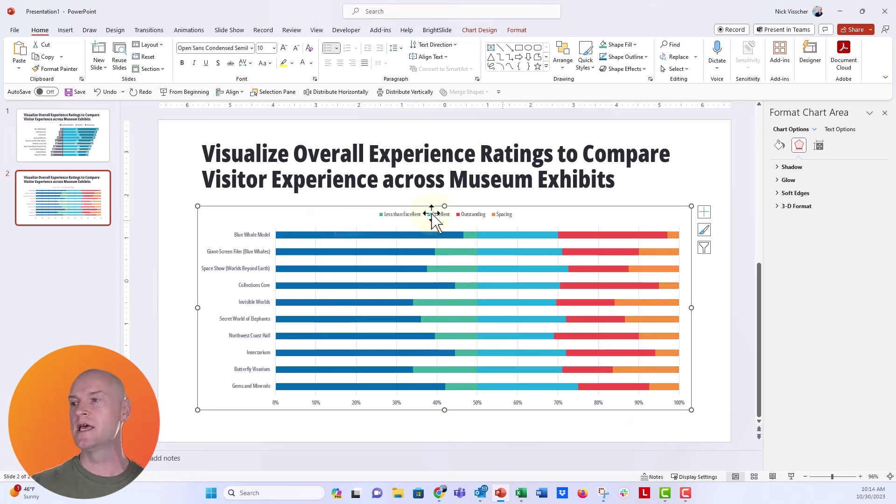
{"action": "left_click", "coordinate": [500, 215]}
{"action": "left_click", "coordinate": [500, 214]}
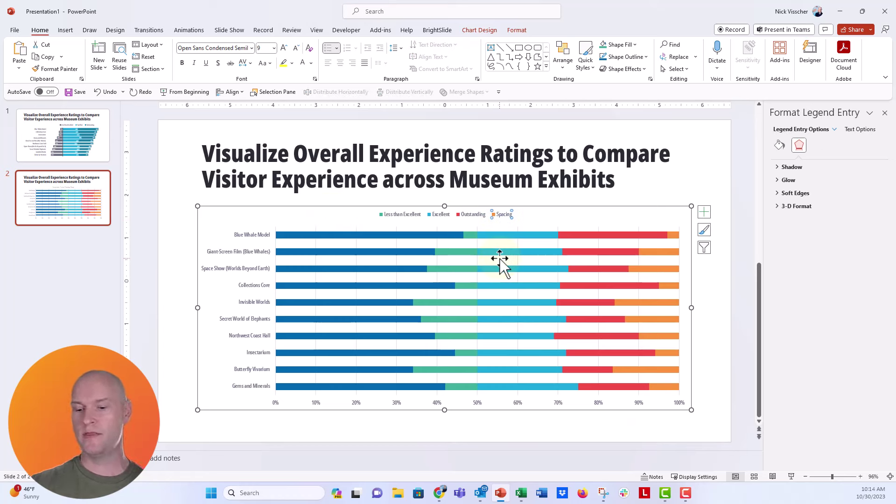
{"action": "key", "text": "Delete"}
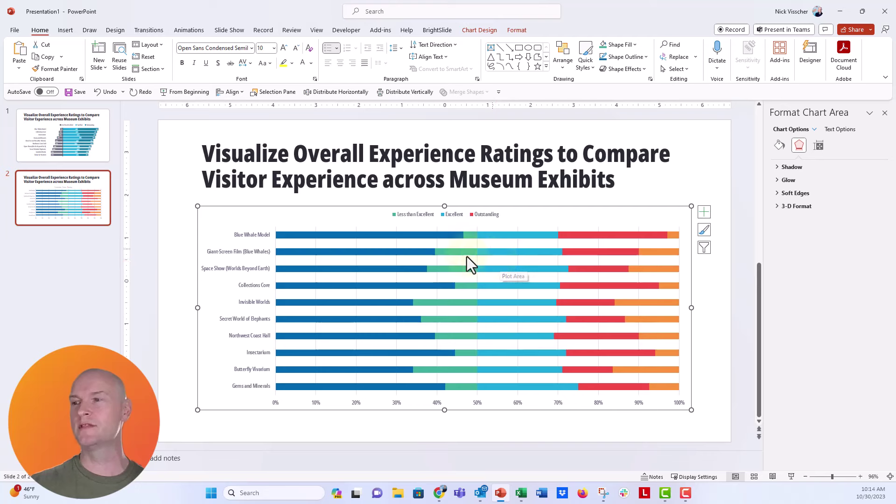
Remove the chart's vertical gridlines and set the bars' gap width to 30%
{"action": "left_click", "coordinate": [315, 244]}
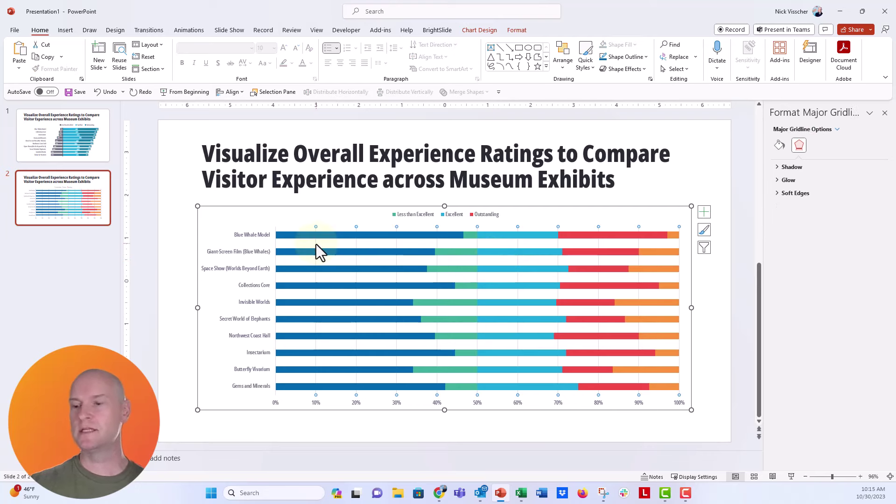
{"action": "key", "text": "Delete"}
{"action": "left_click", "coordinate": [311, 239]}
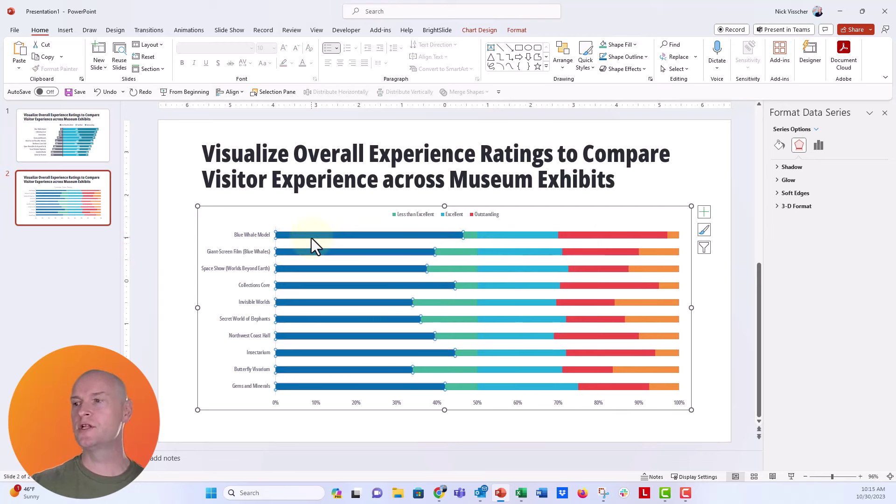
{"action": "left_click", "coordinate": [824, 148]}
{"action": "left_click_drag", "start_coordinate": [862, 226], "coordinate": [836, 223]}
{"action": "type", "text": "30"}
{"action": "key", "text": "Return"}
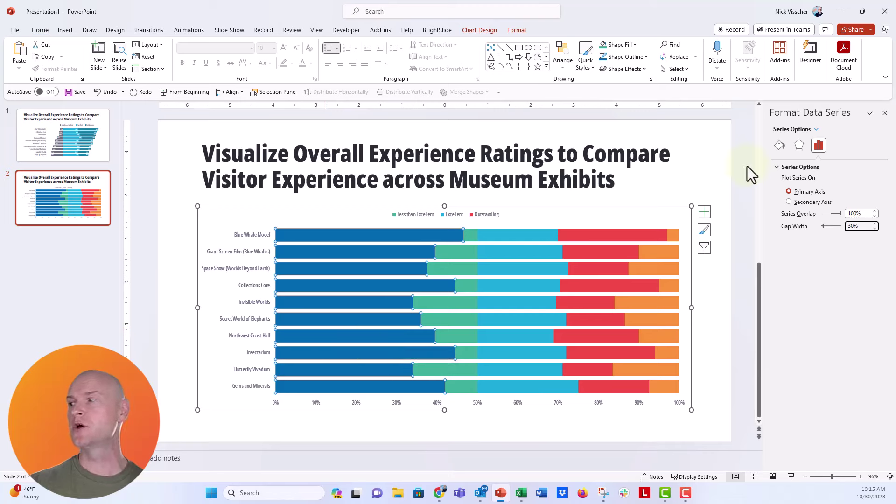
Set both the first and the last Spacing series in the chart to No fill
{"action": "left_click", "coordinate": [781, 147]}
{"action": "left_click", "coordinate": [790, 181]}
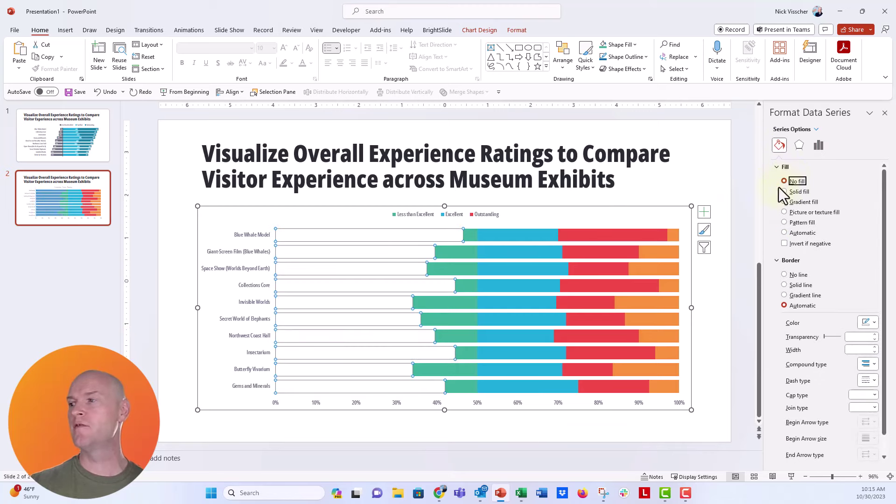
{"action": "left_click", "coordinate": [675, 239]}
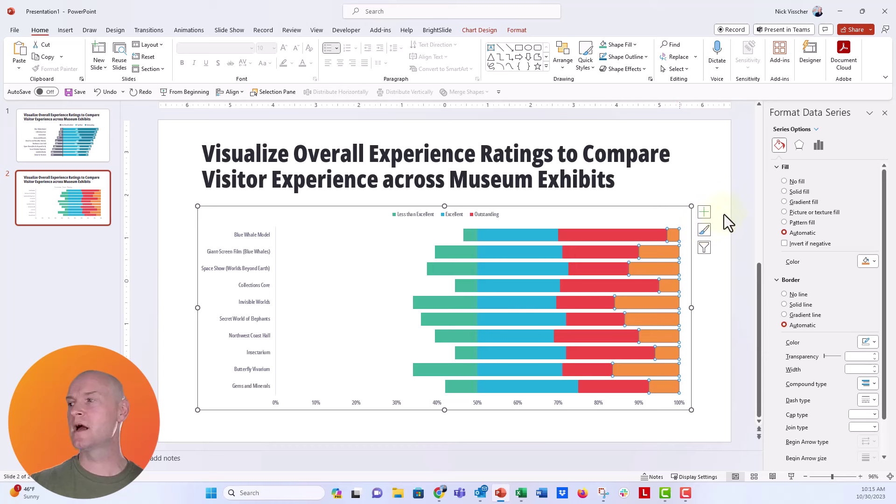
{"action": "left_click", "coordinate": [791, 181]}
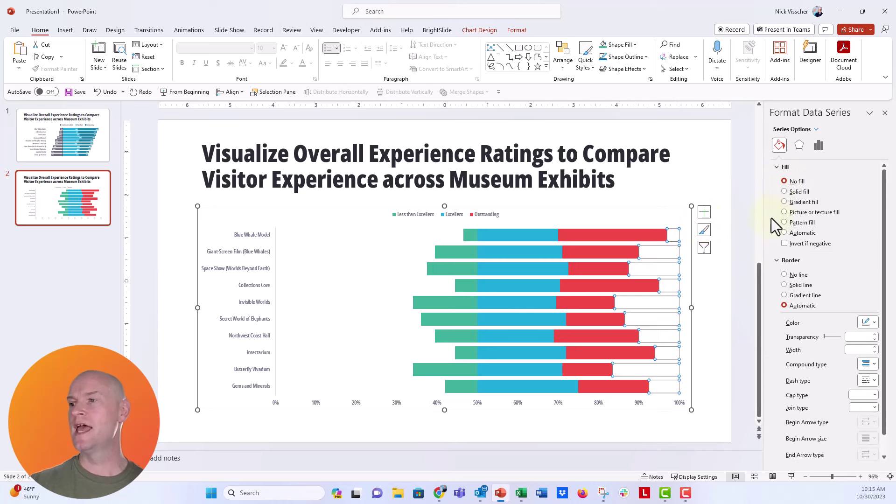
{"action": "left_click", "coordinate": [711, 330]}
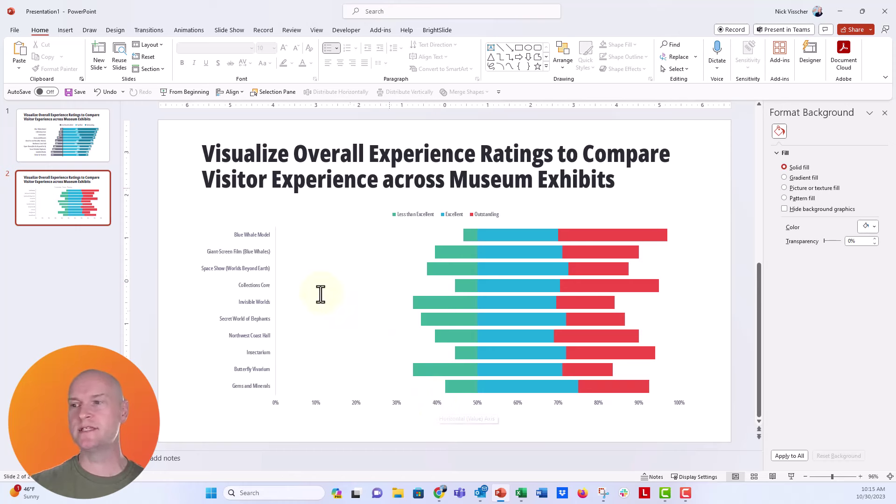
{"action": "mouse_move", "coordinate": [320, 294]}
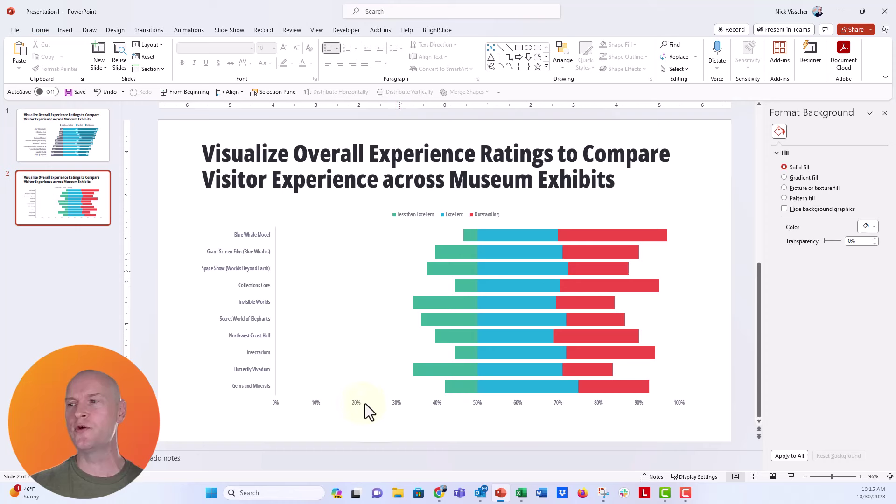
Set the minimum bound of the chart's horizontal percentage axis to 0.3
{"action": "left_click", "coordinate": [391, 404]}
{"action": "left_click", "coordinate": [399, 404]}
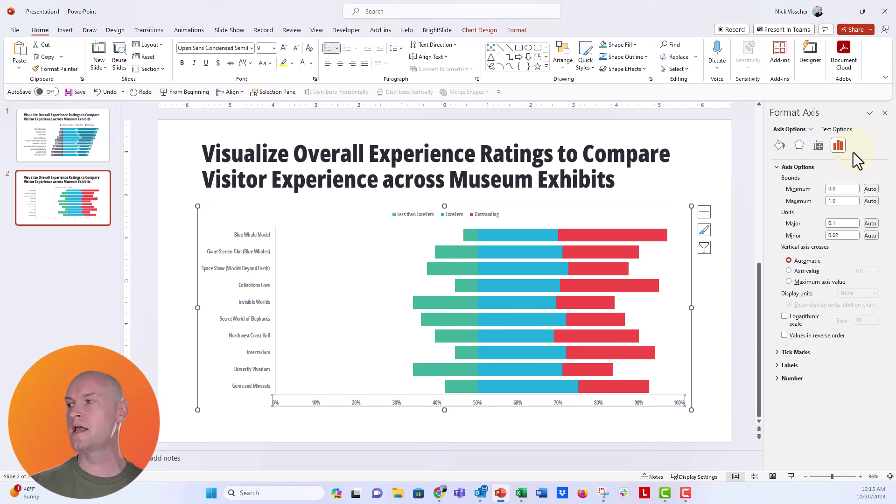
{"action": "left_click", "coordinate": [836, 190]}
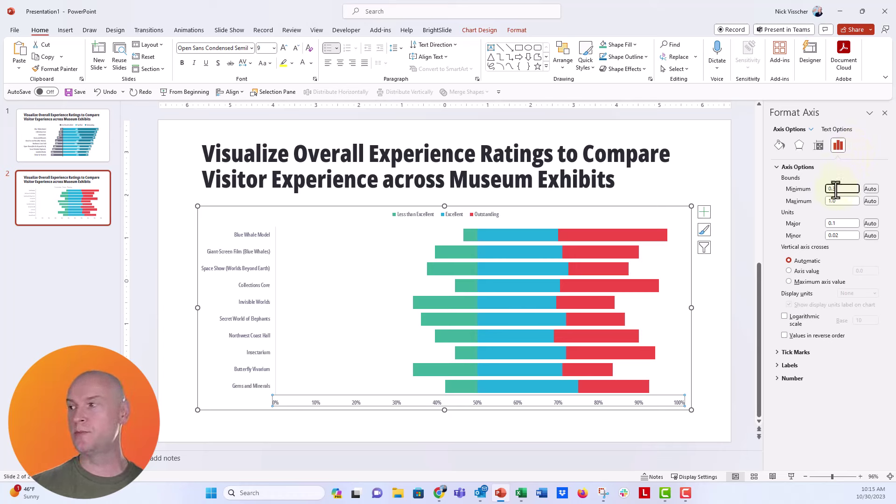
{"action": "type", "text": "0.3"}
{"action": "key", "text": "Return"}
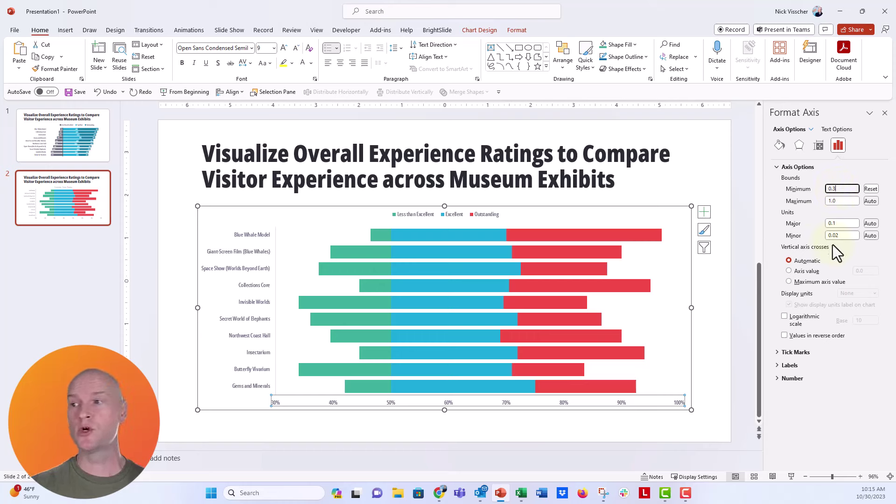
{"action": "mouse_move", "coordinate": [450, 309]}
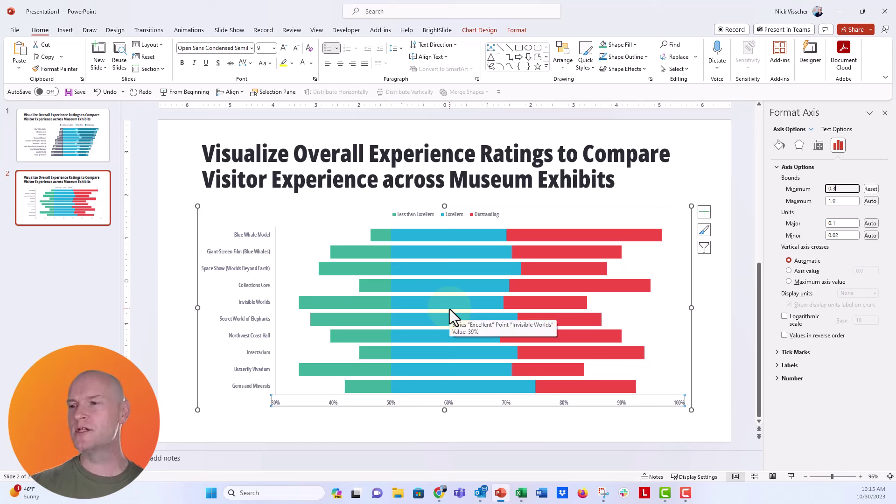
Set the font size of the exhibit name labels on the chart's vertical axis to 16
{"action": "left_click", "coordinate": [255, 236]}
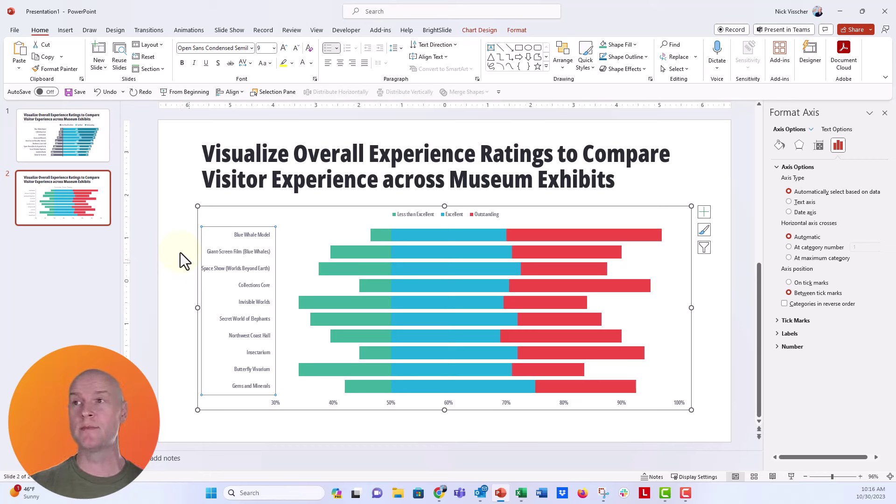
{"action": "left_click", "coordinate": [262, 47]}
{"action": "type", "text": "16"}
{"action": "key", "text": "Return"}
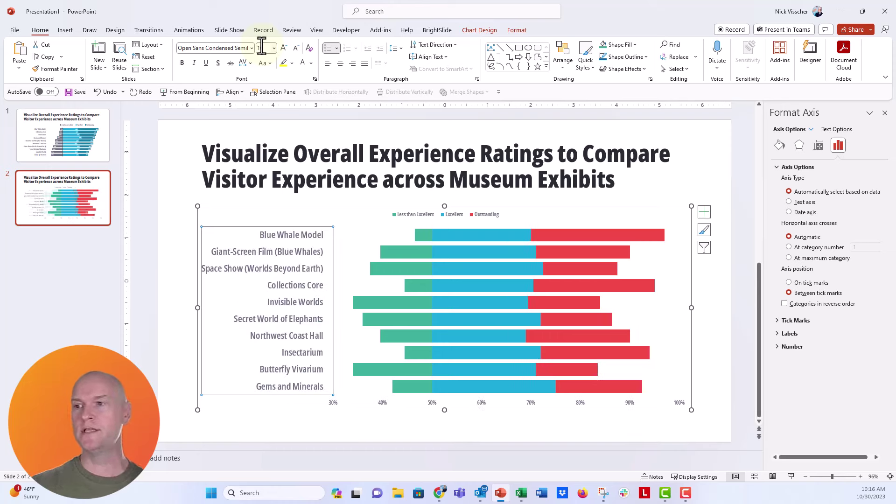
Set the font size of the chart legend to 16
{"action": "left_click", "coordinate": [411, 214]}
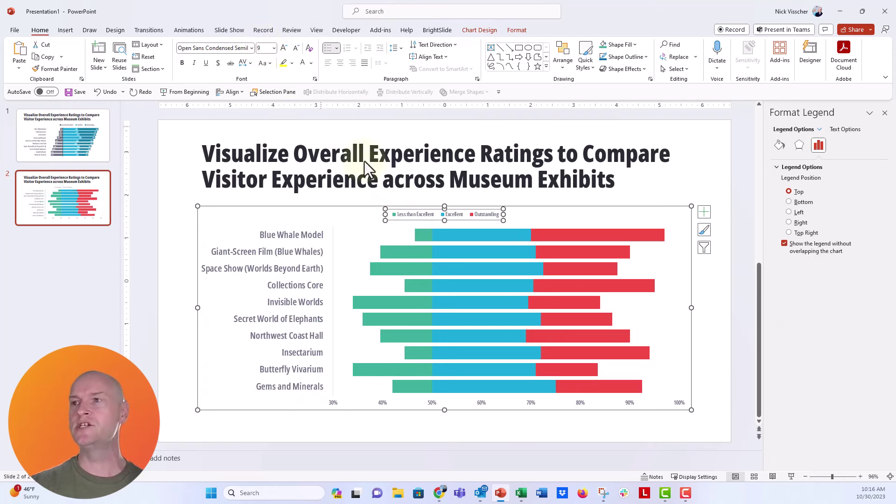
{"action": "left_click", "coordinate": [264, 51]}
{"action": "type", "text": "16"}
{"action": "key", "text": "Return"}
{"action": "left_click", "coordinate": [384, 403]}
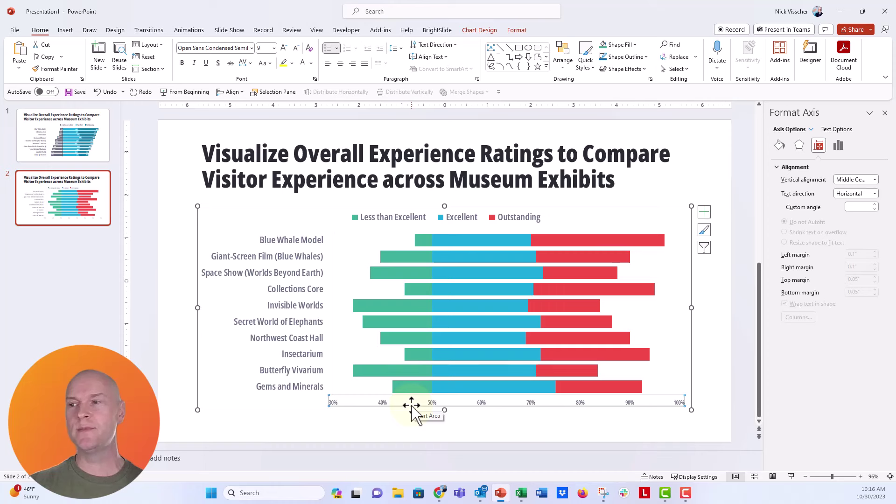
{"action": "left_click", "coordinate": [284, 240]}
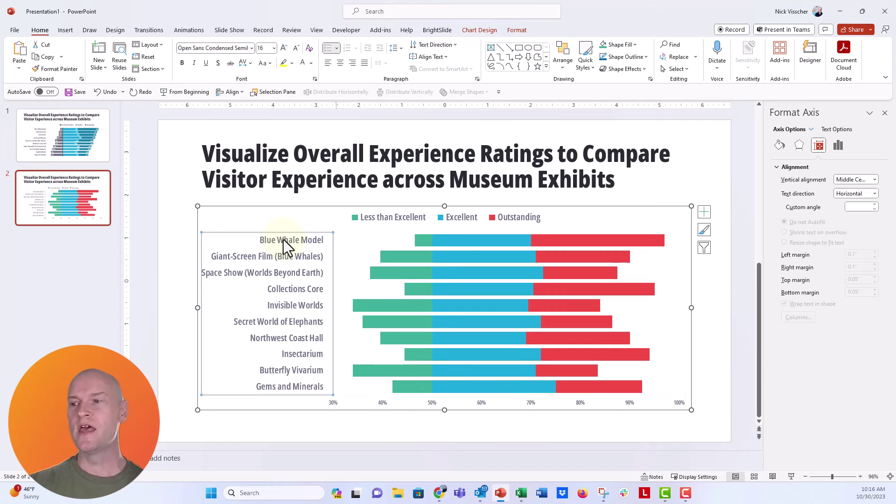
{"action": "left_click", "coordinate": [323, 430]}
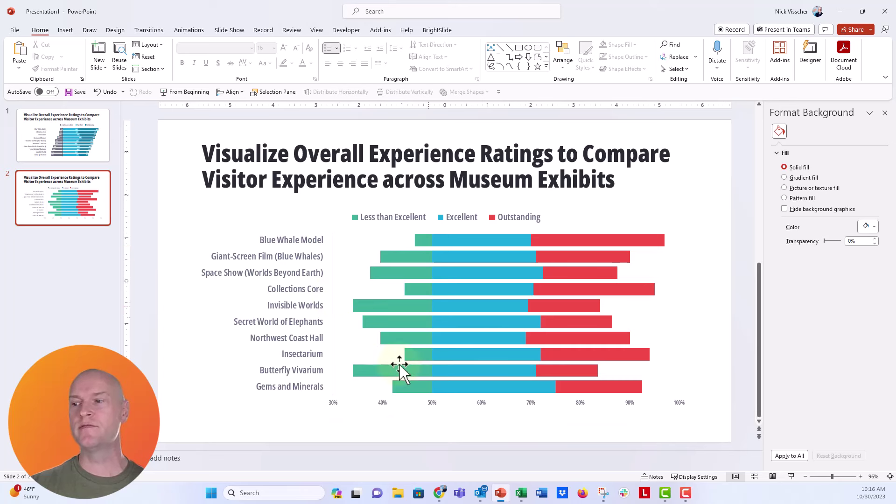
Make the vertical axis cross the horizontal percentage axis at axis value 0.5
{"action": "left_click", "coordinate": [434, 402]}
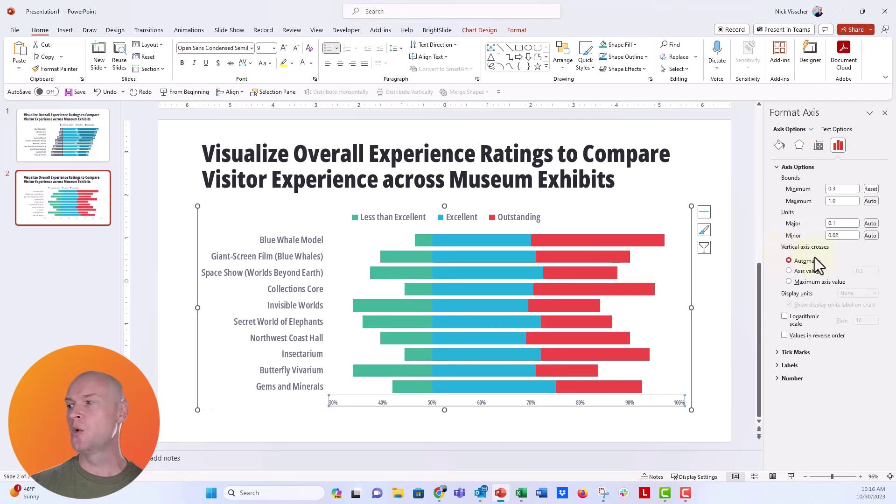
{"action": "left_click", "coordinate": [800, 274]}
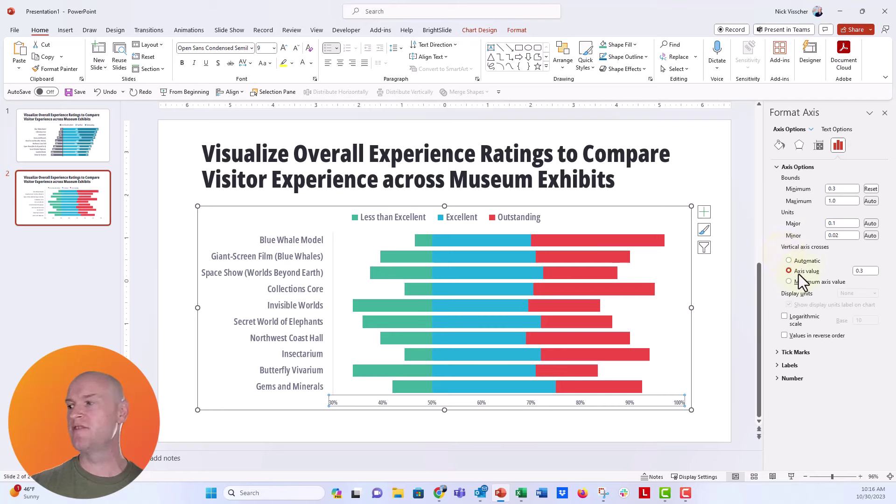
{"action": "type", "text": "5"}
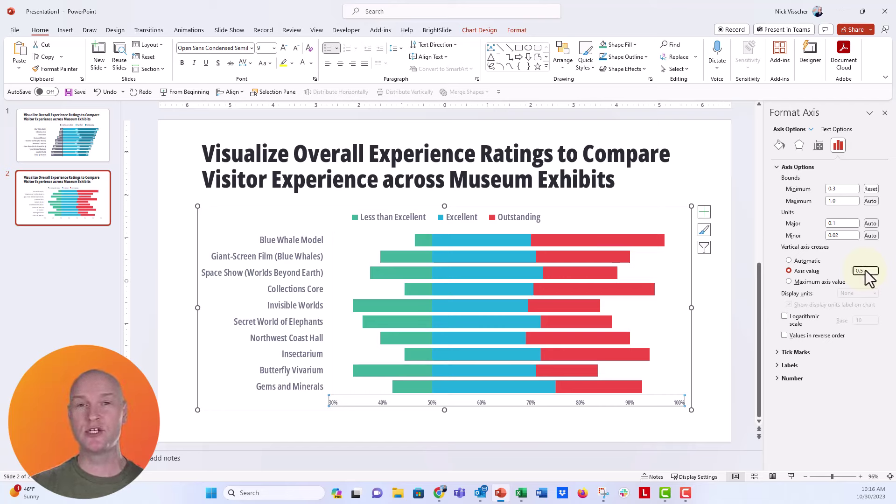
Set the label position of the vertical axis to Low so the exhibit names sit clear of the bars
{"action": "left_click", "coordinate": [281, 240]}
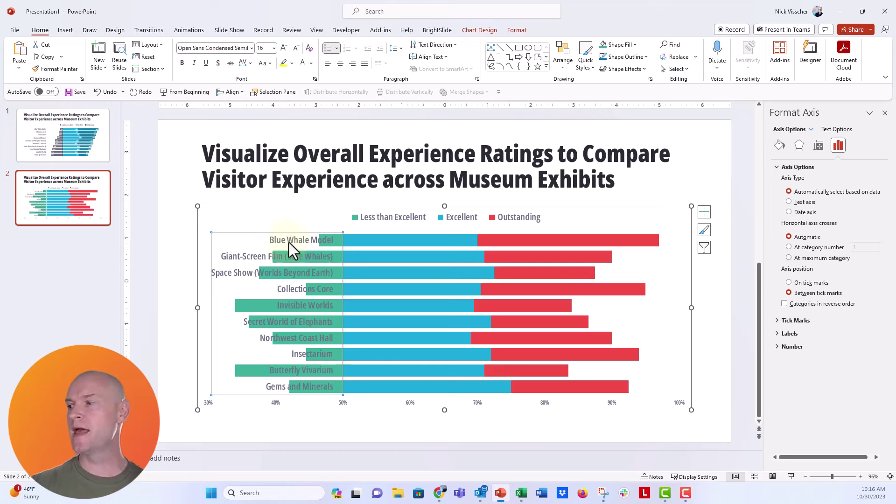
{"action": "left_click", "coordinate": [777, 333]}
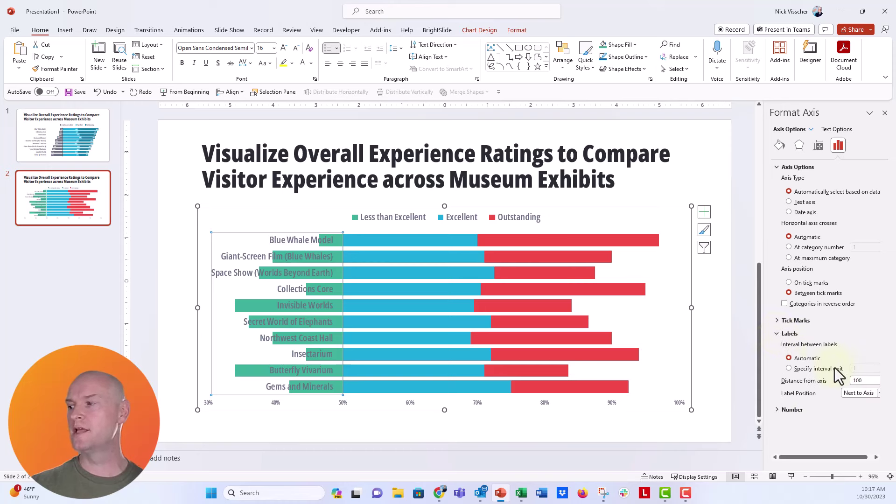
{"action": "left_click", "coordinate": [877, 394]}
{"action": "left_click", "coordinate": [859, 419]}
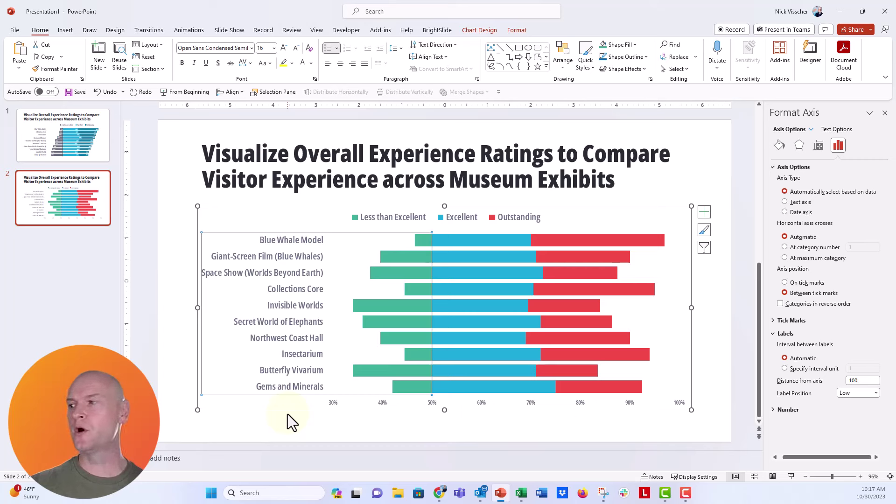
{"action": "left_click", "coordinate": [225, 416]}
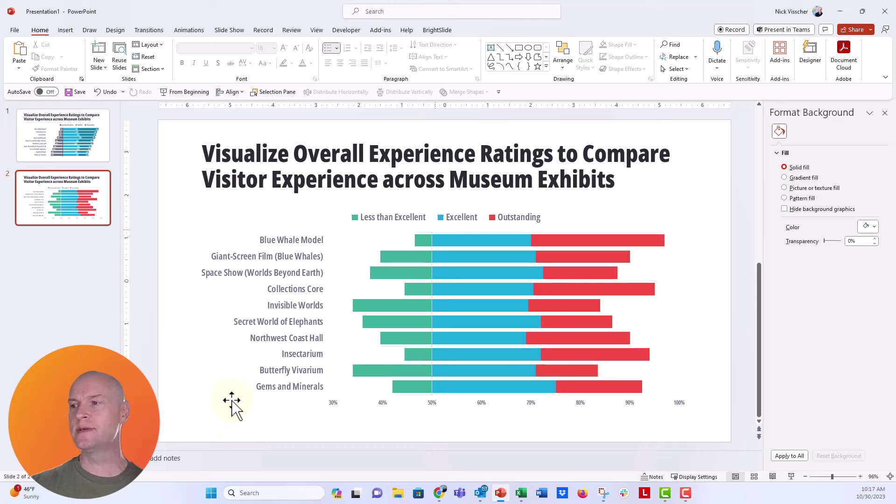
Give the vertical axis a solid line in dark gray
{"action": "left_click", "coordinate": [295, 242]}
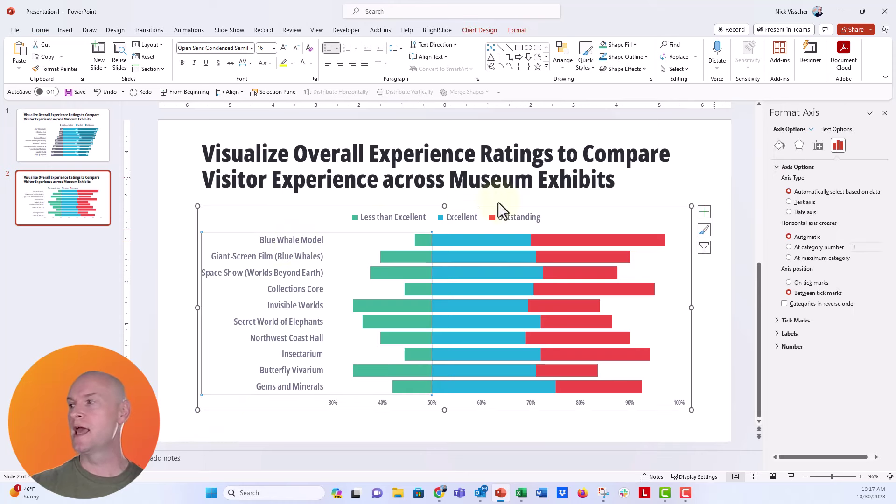
{"action": "left_click", "coordinate": [778, 147]}
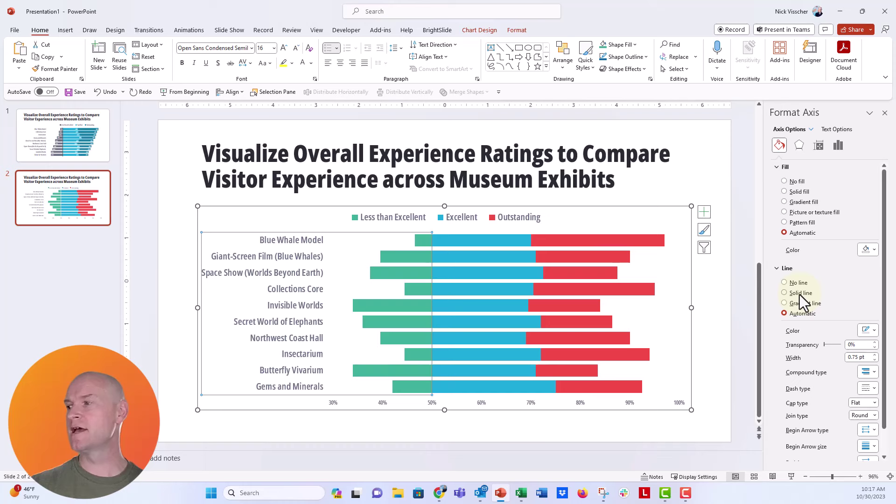
{"action": "left_click", "coordinate": [800, 294]}
{"action": "left_click", "coordinate": [868, 332]}
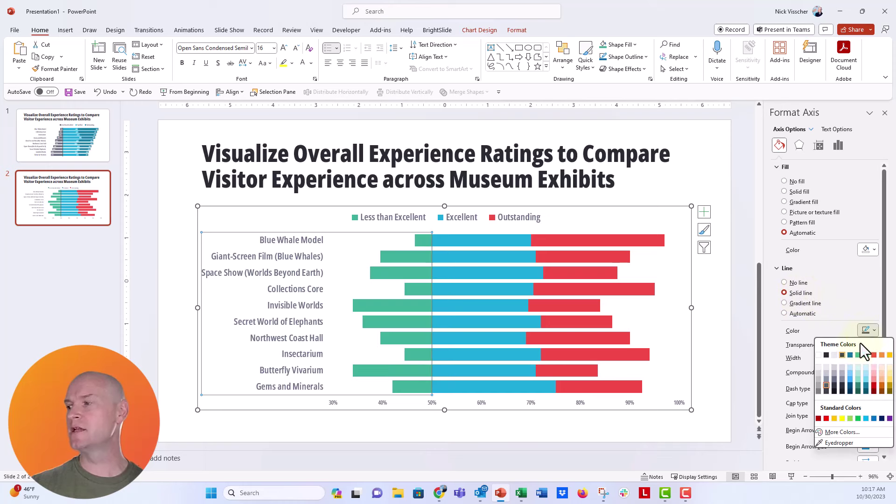
{"action": "left_click", "coordinate": [828, 387]}
Set the width of the vertical axis line to 2.75 pt
{"action": "left_click", "coordinate": [876, 354]}
{"action": "left_click", "coordinate": [875, 355]}
{"action": "left_click", "coordinate": [874, 355]}
{"action": "left_click", "coordinate": [875, 354]}
{"action": "left_click", "coordinate": [875, 354]}
{"action": "left_click", "coordinate": [876, 355]}
{"action": "left_click", "coordinate": [876, 355]}
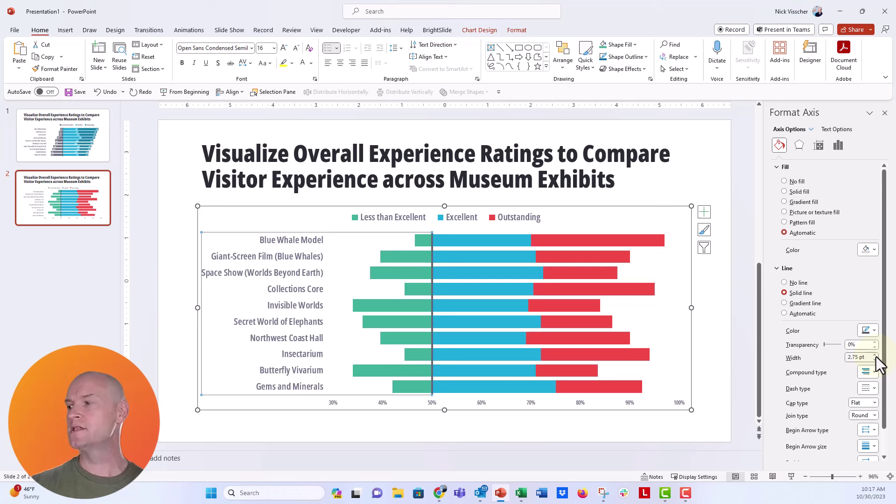
{"action": "left_click", "coordinate": [702, 426]}
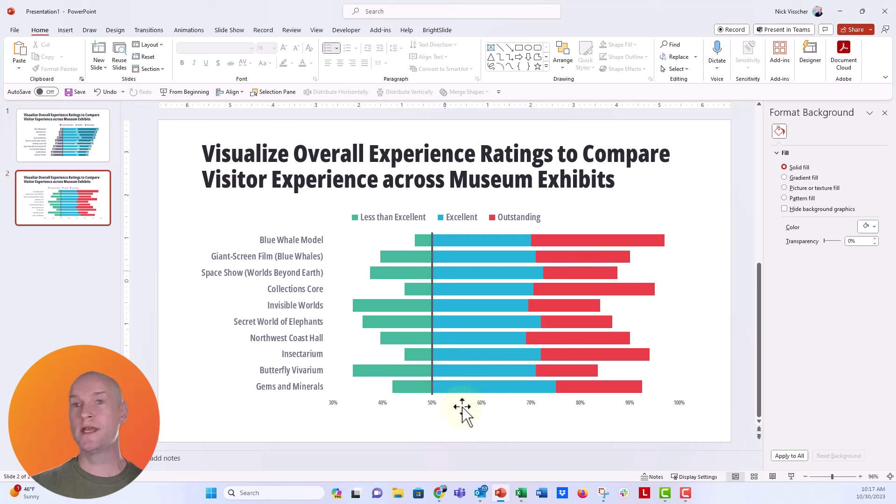
Delete the horizontal percentage axis below the bars
{"action": "left_click", "coordinate": [434, 406]}
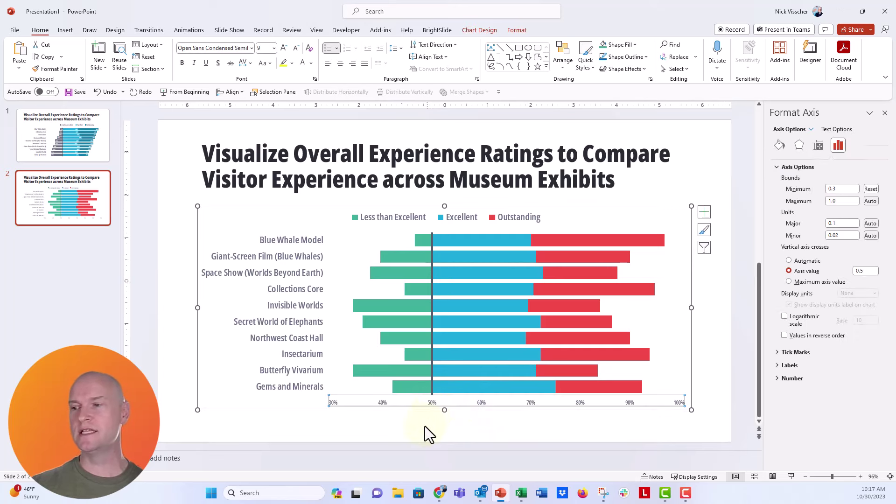
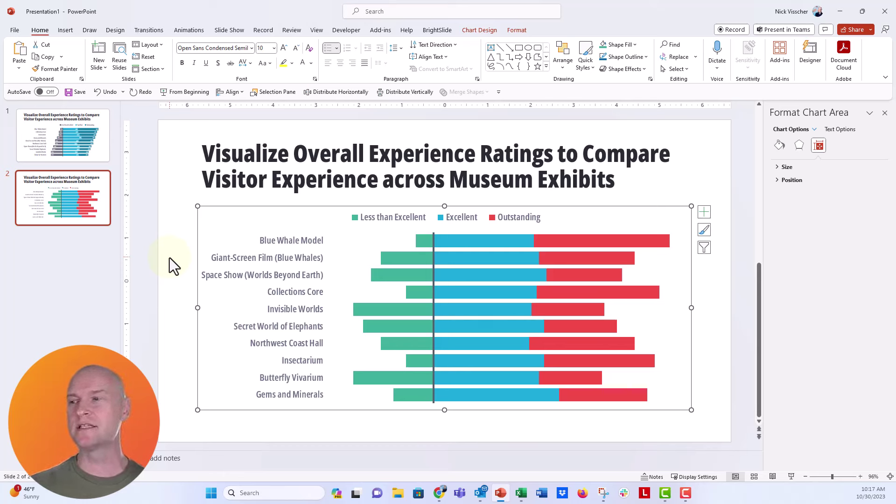
Open the chart's source data in Excel for editing and enter the heading "top two" in cell M1
{"action": "right_click", "coordinate": [442, 275]}
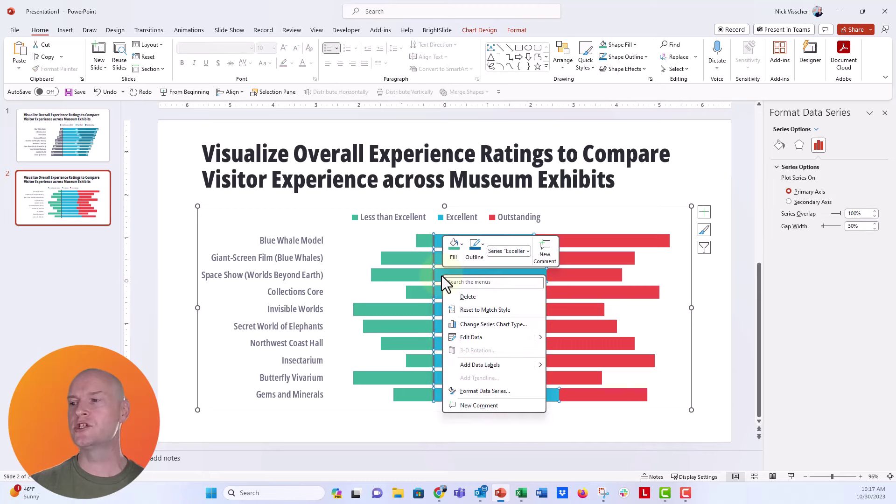
{"action": "left_click", "coordinate": [470, 338]}
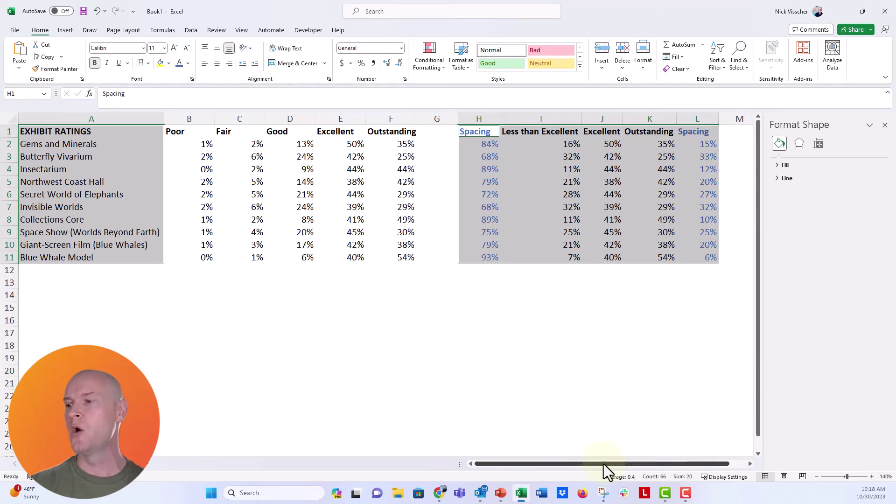
{"action": "left_click_drag", "start_coordinate": [604, 464], "coordinate": [666, 461]}
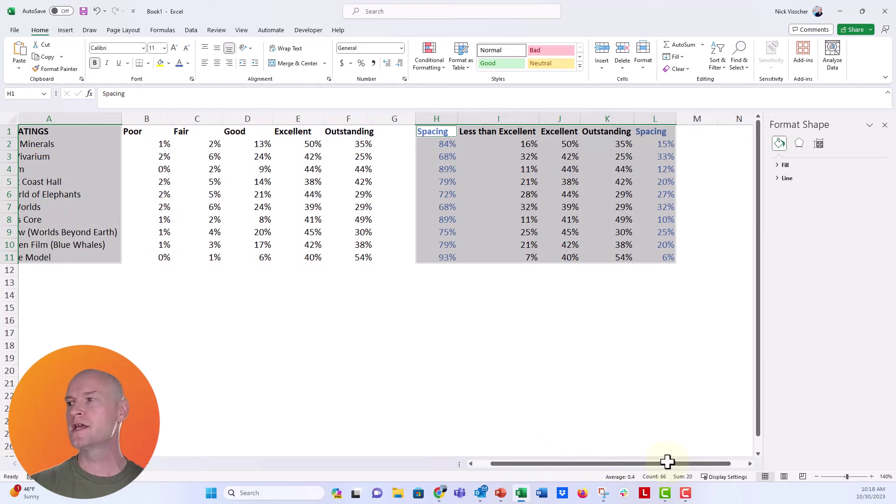
{"action": "left_click", "coordinate": [695, 130]}
{"action": "type", "text": "top t"}
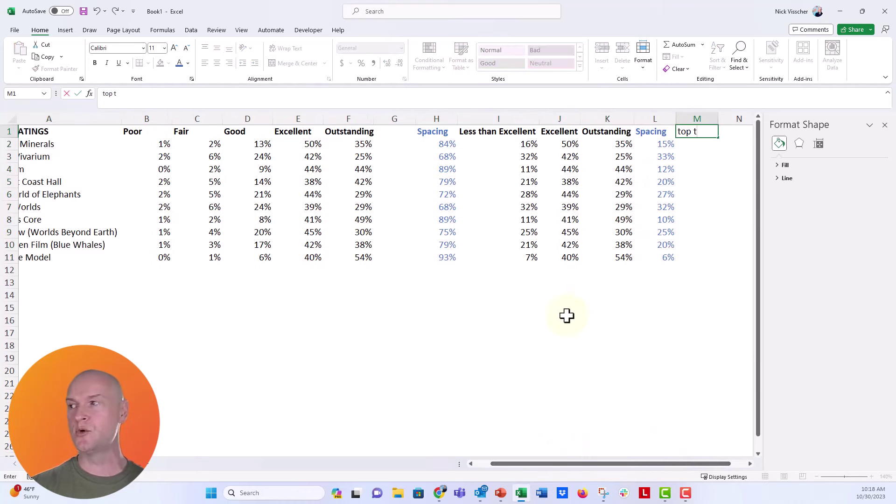
{"action": "type", "text": "wo"}
{"action": "key", "text": "Return"}
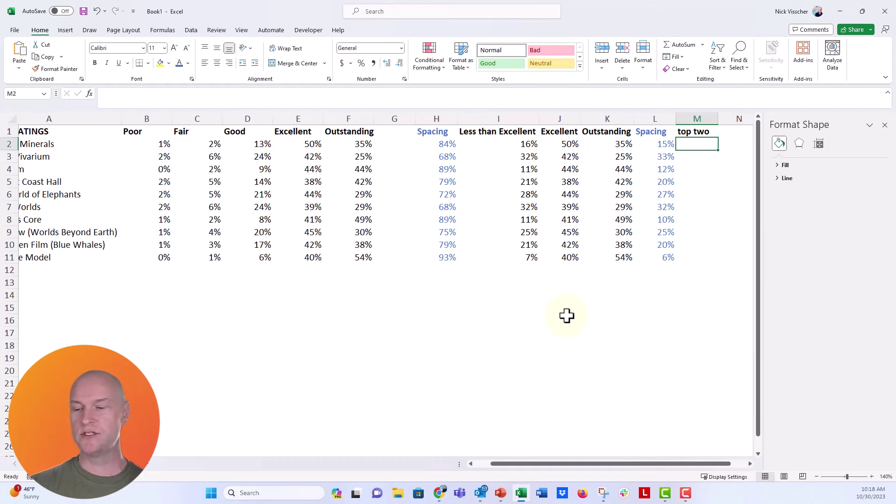
Sum Excellent and Outstanding in M2 with =SUM(J2:K2) and fill the formula down to M11
{"action": "type", "text": "=sum("}
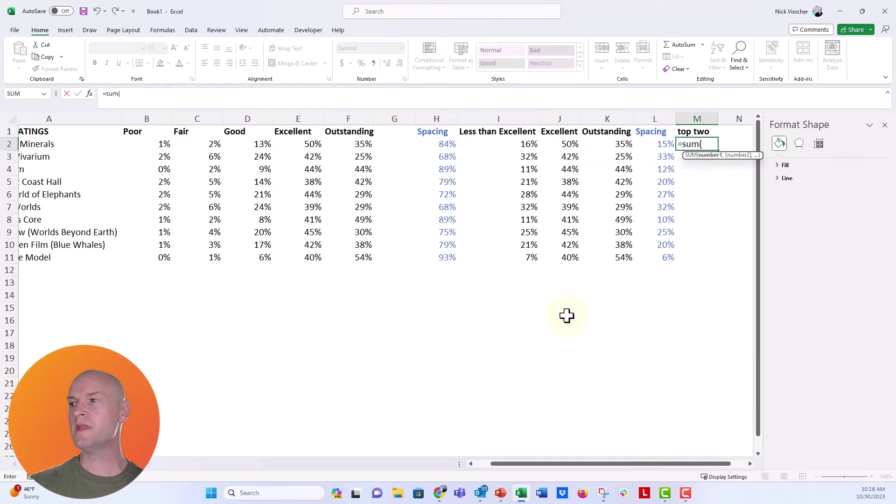
{"action": "left_click_drag", "start_coordinate": [566, 144], "coordinate": [606, 146]}
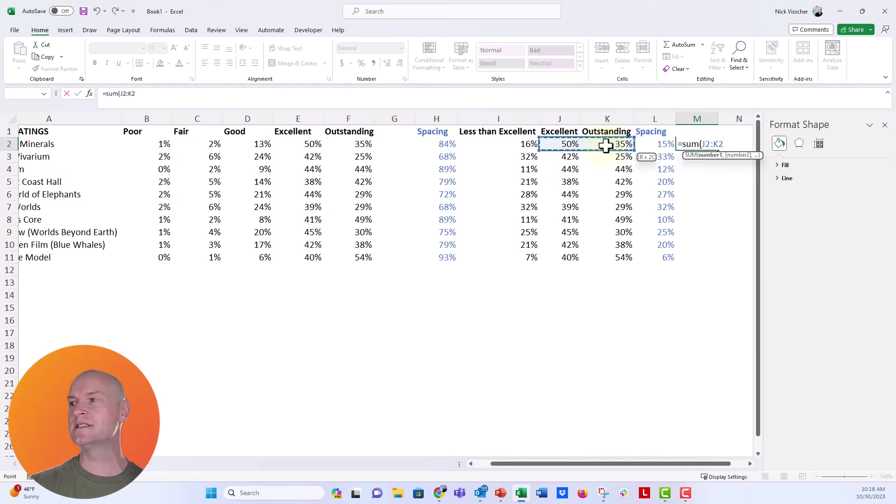
{"action": "key", "text": "Return"}
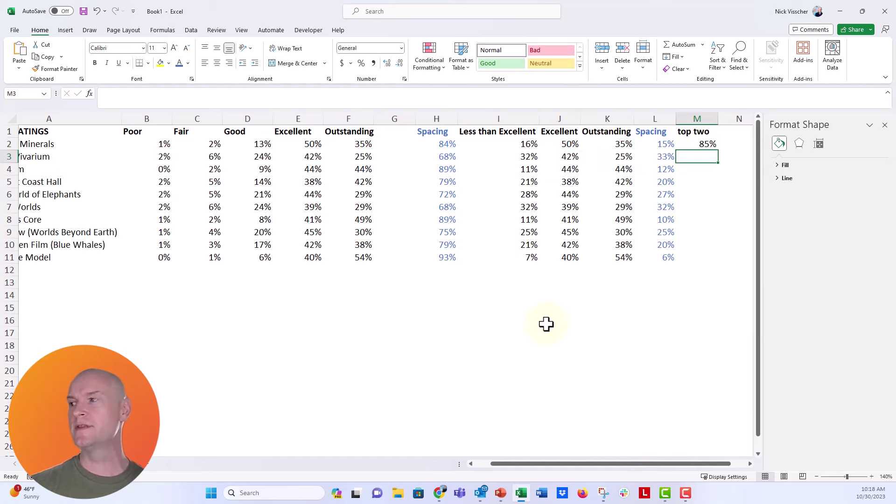
{"action": "key", "text": "Up"}
{"action": "left_click_drag", "start_coordinate": [719, 150], "coordinate": [715, 262]}
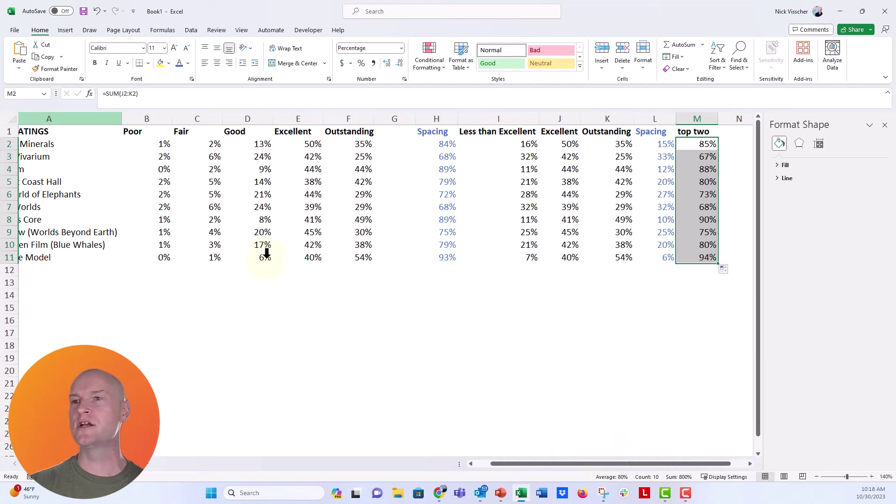
Turn on filtering for the whole exhibit ratings table, A1:M11
{"action": "left_click", "coordinate": [58, 132]}
{"action": "left_click_drag", "start_coordinate": [59, 131], "coordinate": [600, 254]}
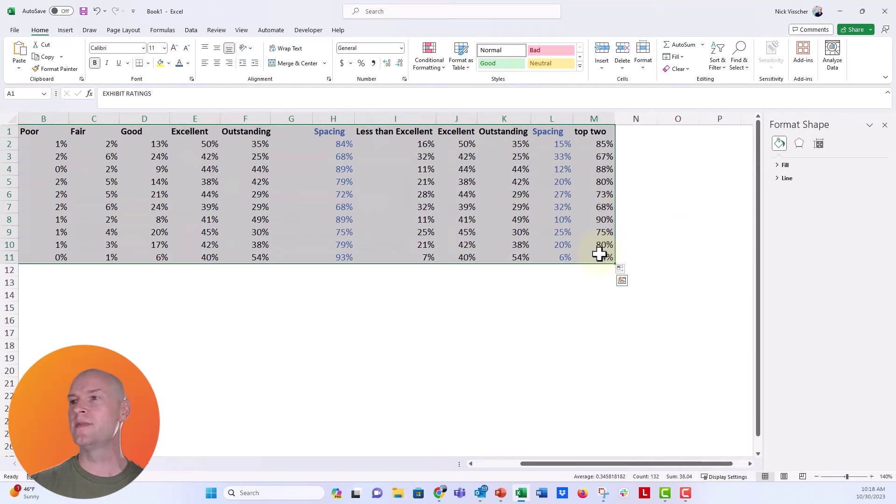
{"action": "left_click", "coordinate": [196, 32]}
{"action": "left_click", "coordinate": [443, 49]}
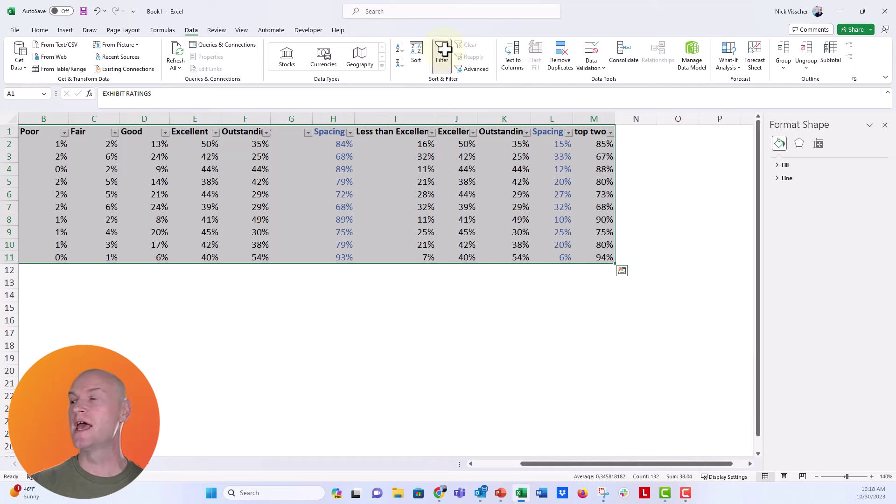
Sort the exhibit ratings table by the top two column from smallest to largest and switch back to the chart slide in PowerPoint
{"action": "left_click", "coordinate": [611, 132]}
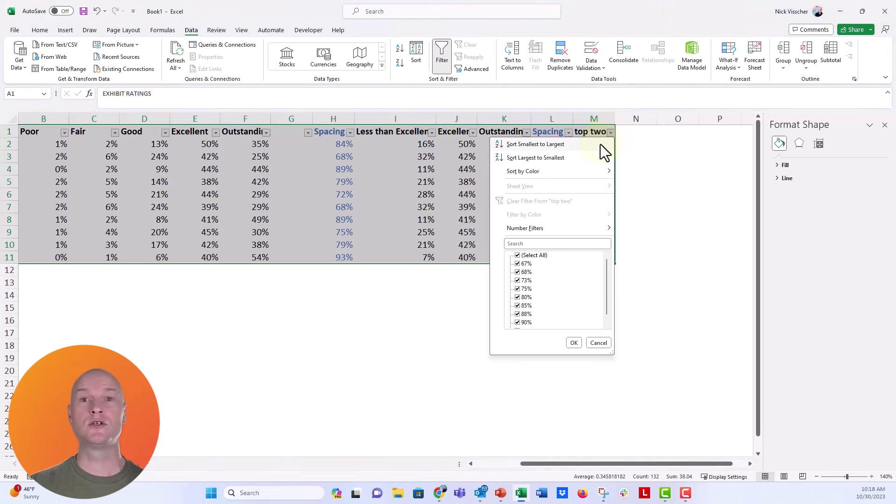
{"action": "left_click", "coordinate": [601, 144]}
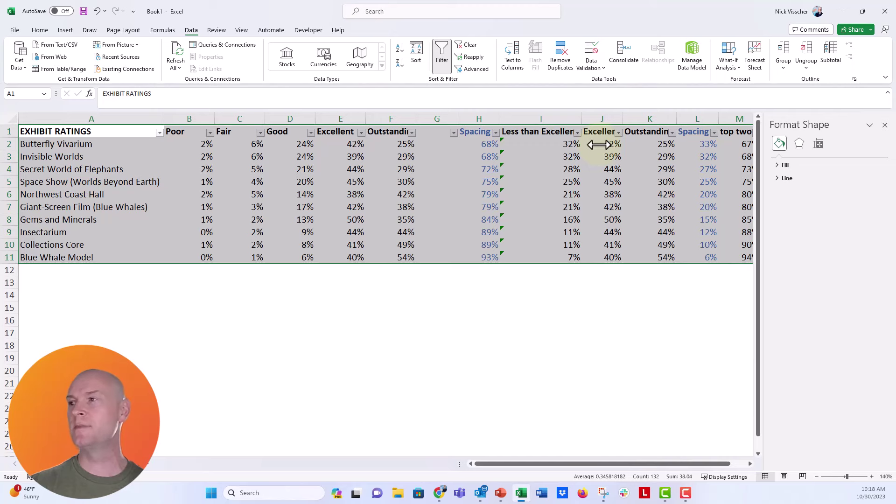
{"action": "left_click", "coordinate": [501, 496]}
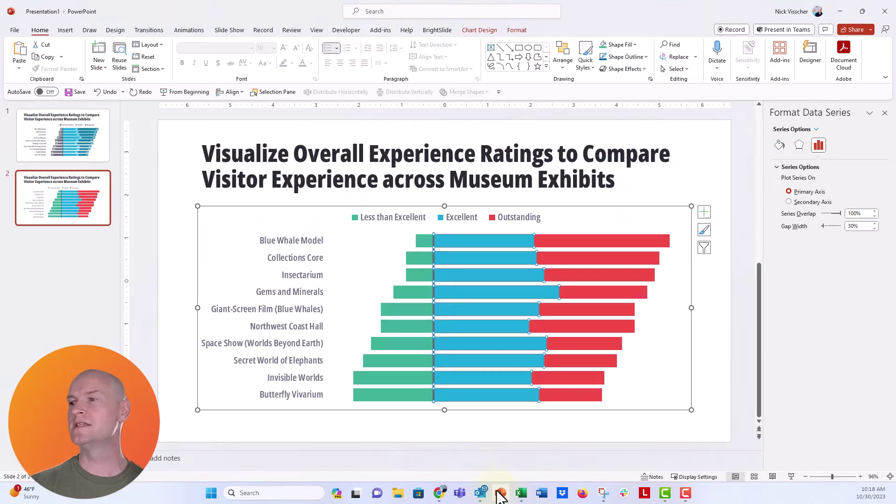
{"action": "left_click", "coordinate": [404, 429]}
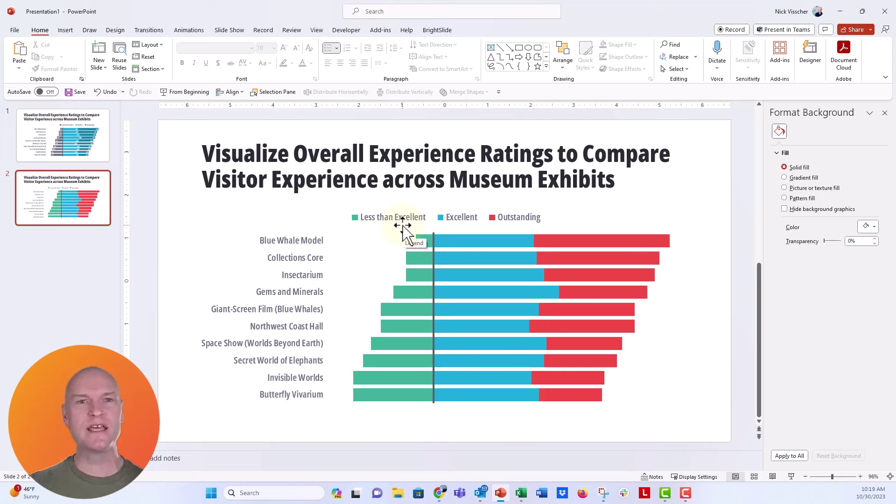
Give the Less than Excellent bars a solid dark gray fill from the theme colors
{"action": "mouse_move", "coordinate": [406, 229]}
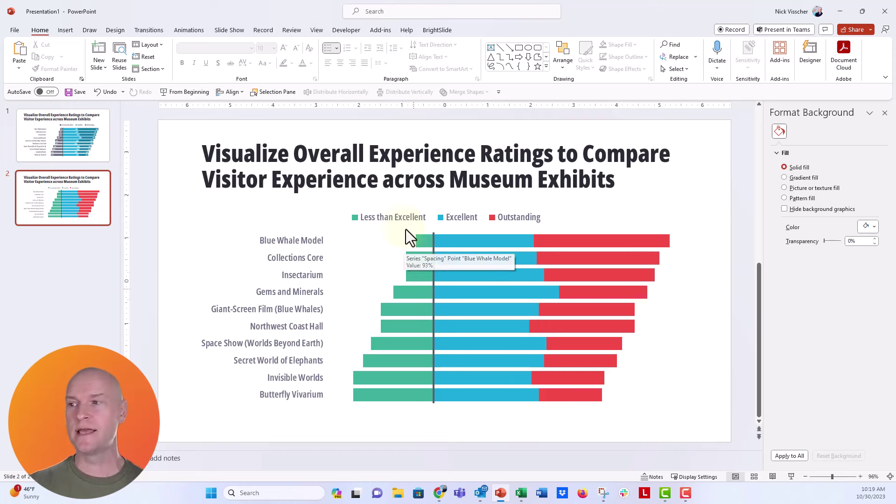
{"action": "left_click", "coordinate": [421, 242]}
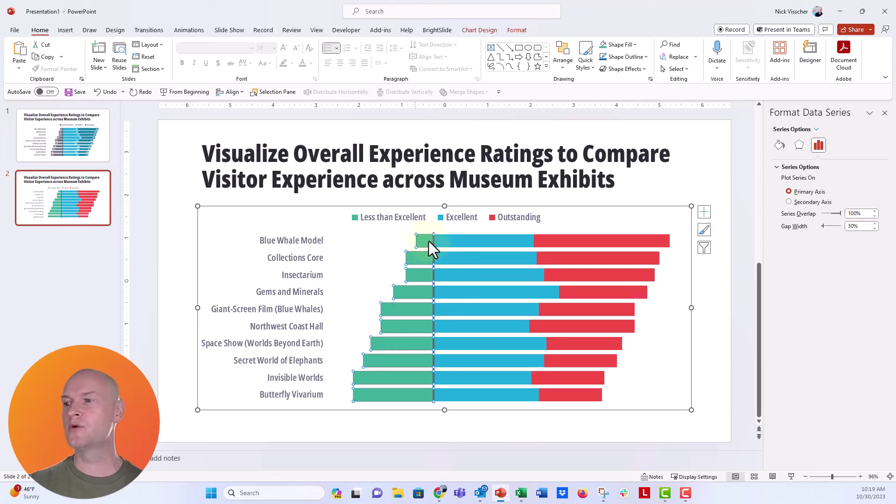
{"action": "left_click", "coordinate": [782, 146]}
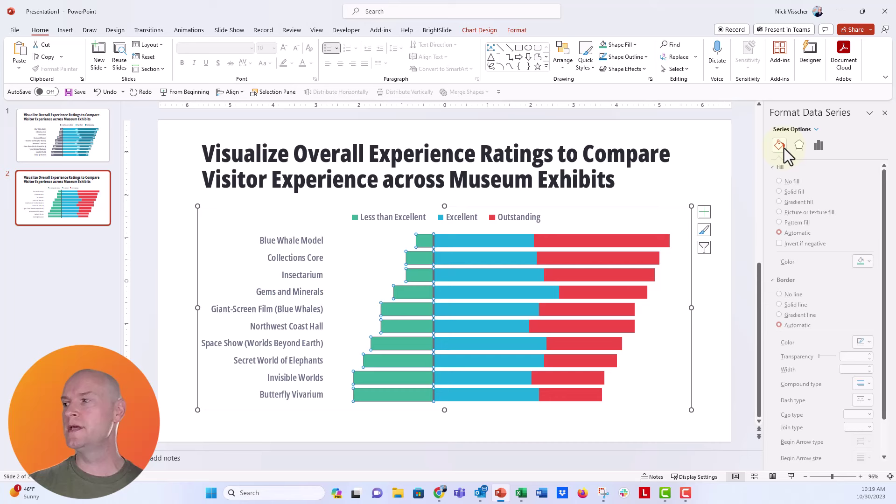
{"action": "left_click", "coordinate": [800, 192]}
{"action": "left_click", "coordinate": [868, 262]}
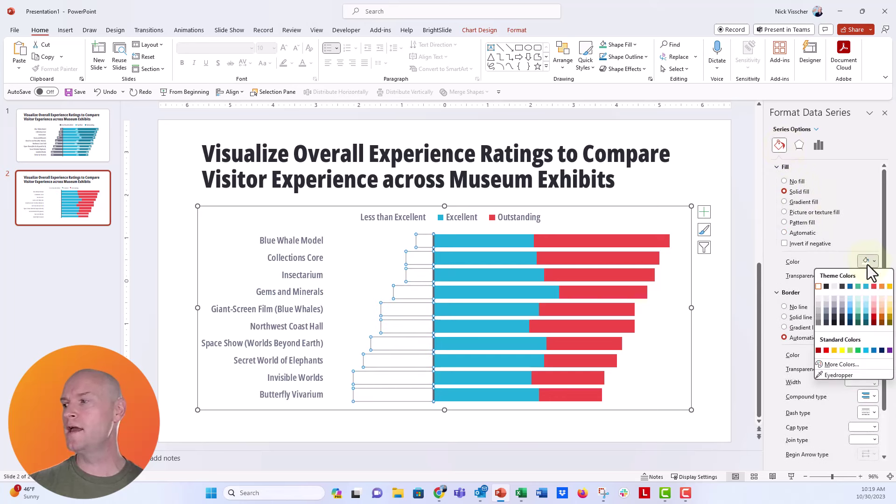
{"action": "left_click", "coordinate": [829, 319]}
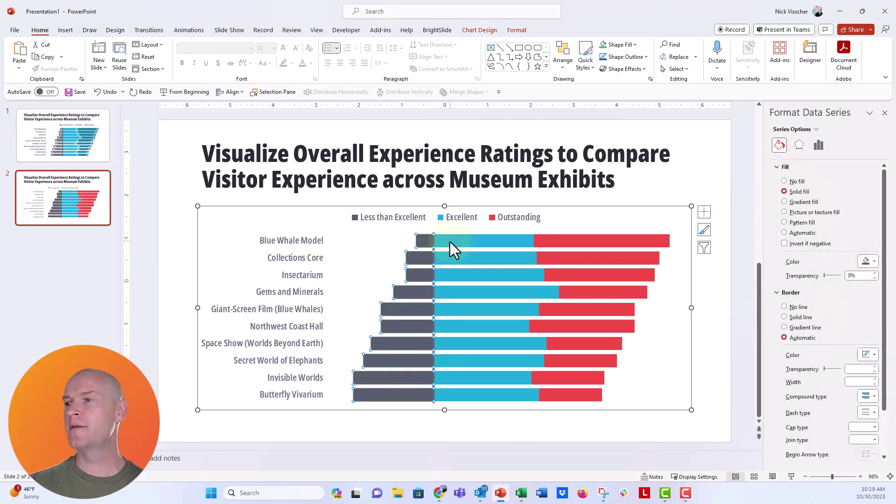
Give the Outstanding bars a solid dark teal fill from the theme colors
{"action": "left_click", "coordinate": [553, 243]}
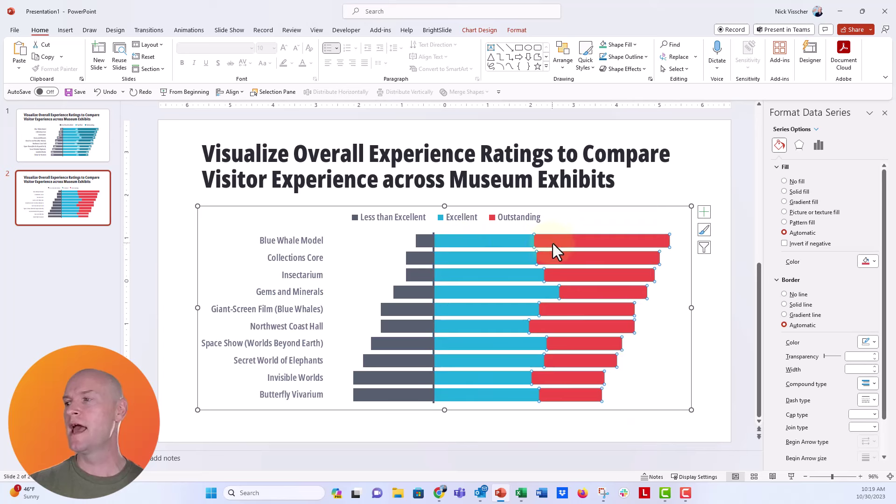
{"action": "left_click", "coordinate": [800, 192]}
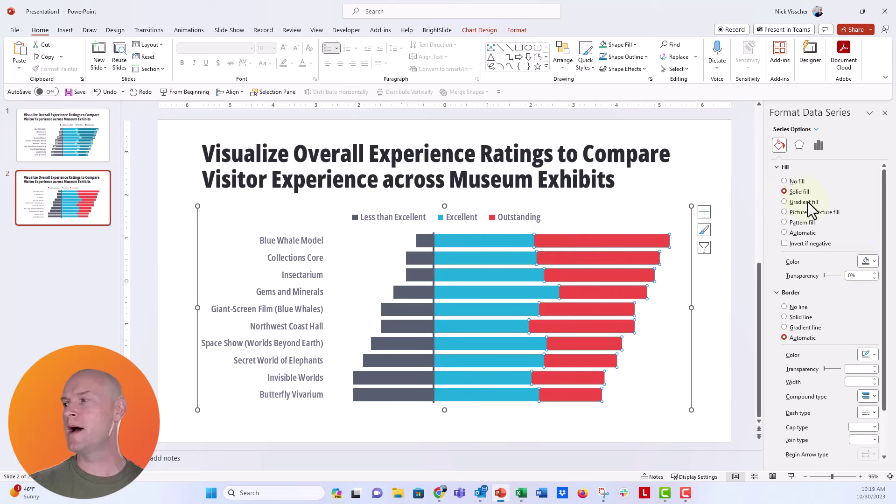
{"action": "left_click", "coordinate": [865, 261]}
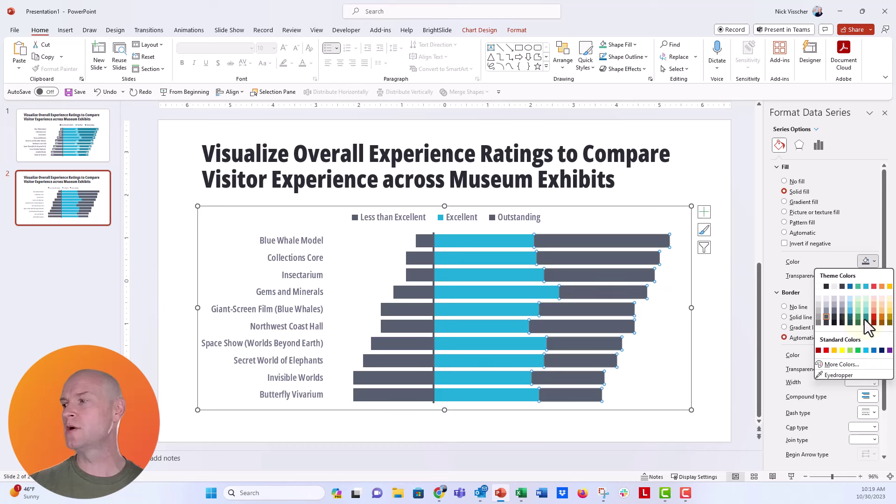
{"action": "left_click", "coordinate": [865, 320]}
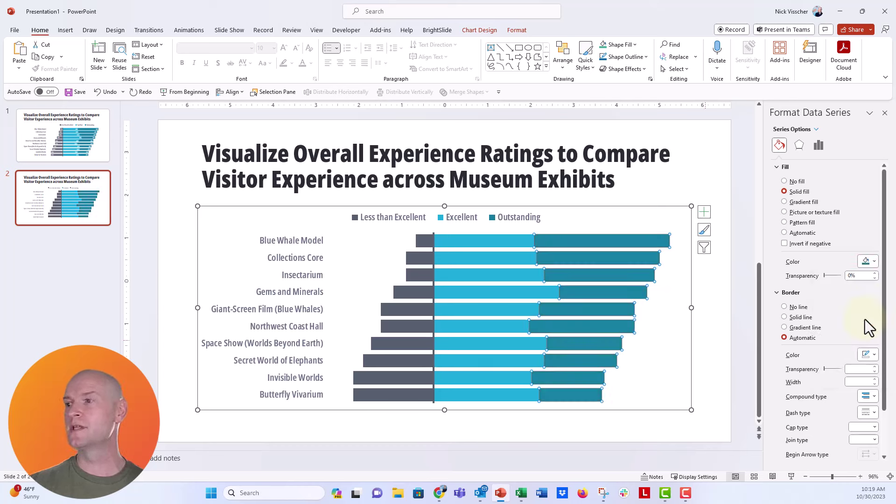
Add white 14 pt data labels to the Outstanding bars and set their label position to Inside End
{"action": "right_click", "coordinate": [541, 244]}
{"action": "left_click", "coordinate": [551, 334]}
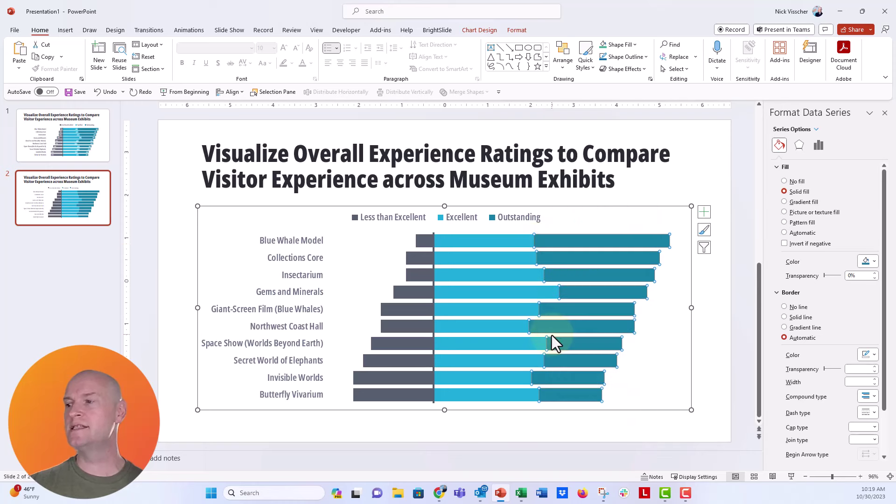
{"action": "left_click", "coordinate": [601, 241]}
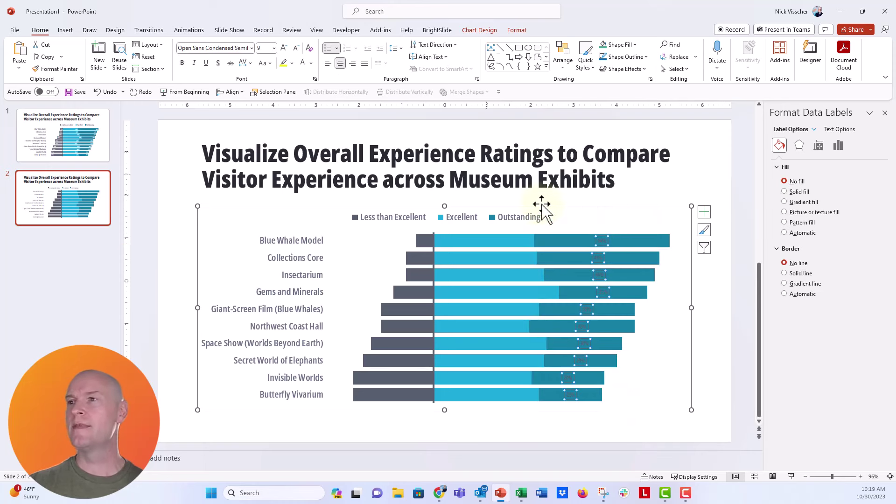
{"action": "left_click", "coordinate": [284, 48]}
{"action": "left_click", "coordinate": [284, 48]}
{"action": "left_click", "coordinate": [283, 49]}
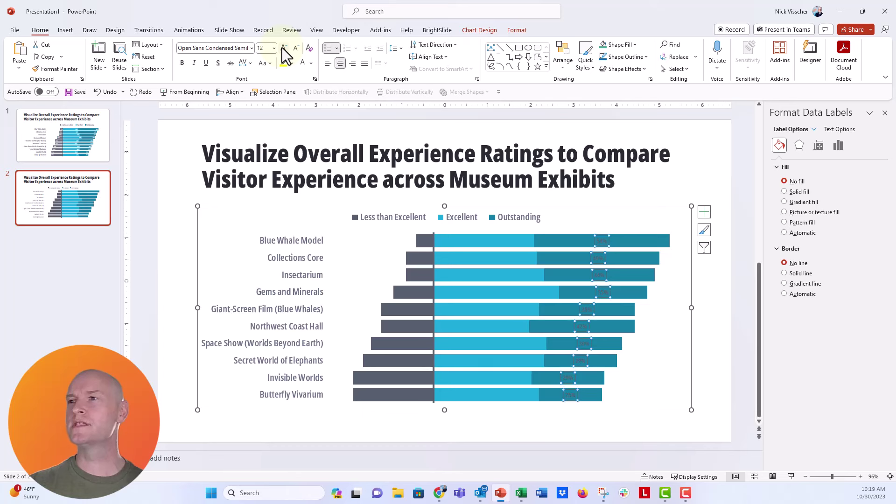
{"action": "left_click", "coordinate": [283, 48]}
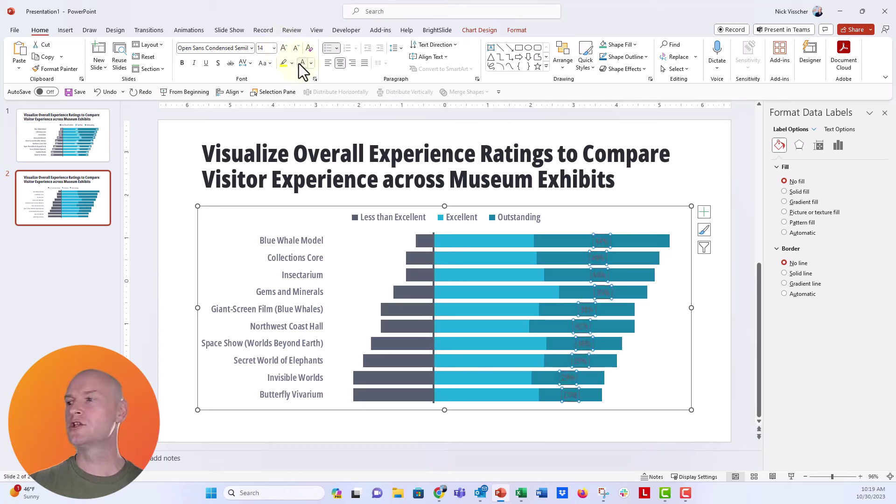
{"action": "left_click", "coordinate": [299, 63]}
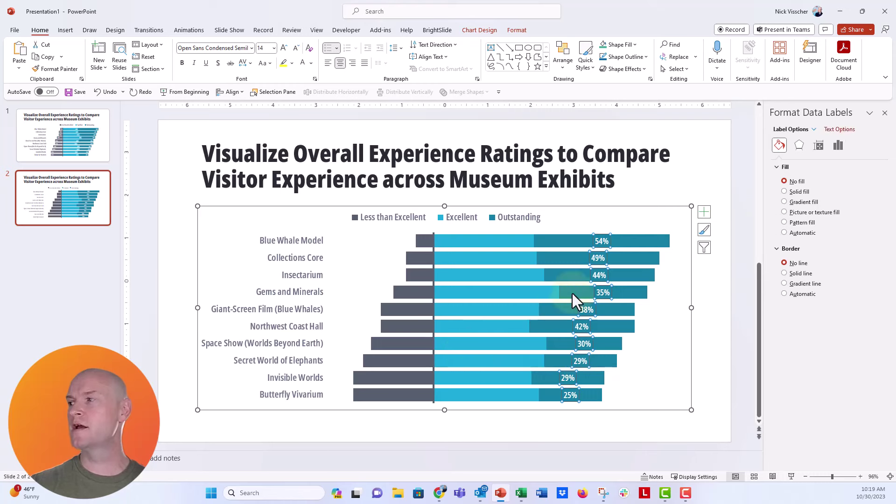
{"action": "left_click", "coordinate": [838, 148]}
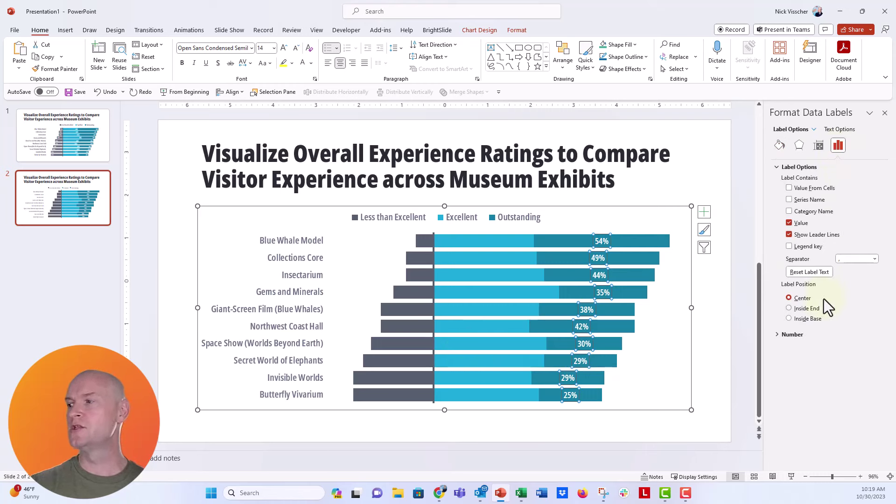
{"action": "left_click", "coordinate": [812, 309]}
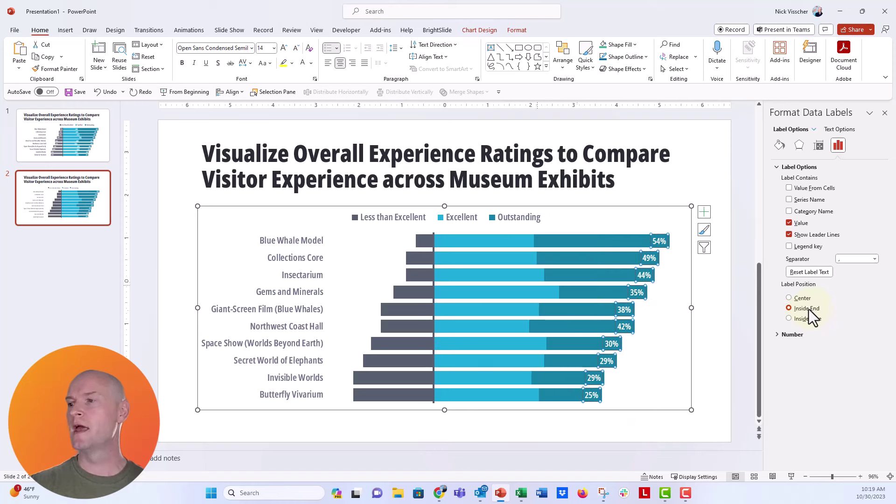
Add white 14 pt data labels to the Excellent bars and set their label position to Inside End
{"action": "right_click", "coordinate": [455, 242]}
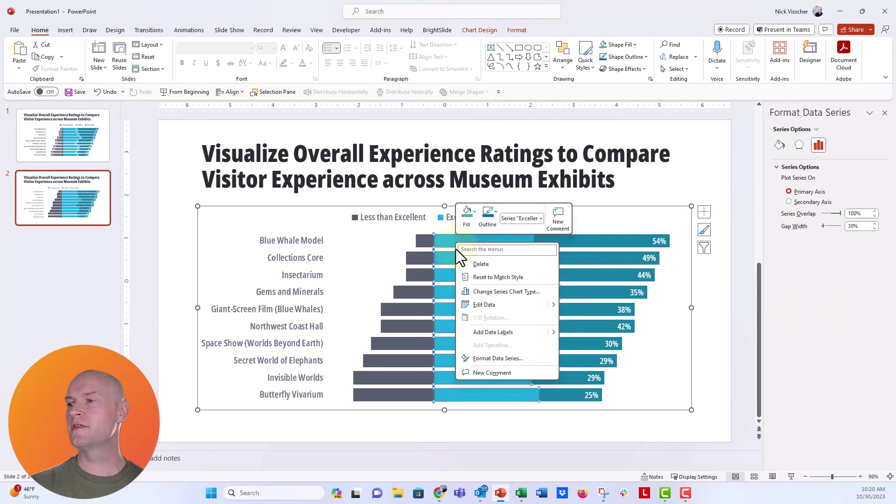
{"action": "left_click", "coordinate": [485, 332]}
{"action": "left_click", "coordinate": [484, 240]}
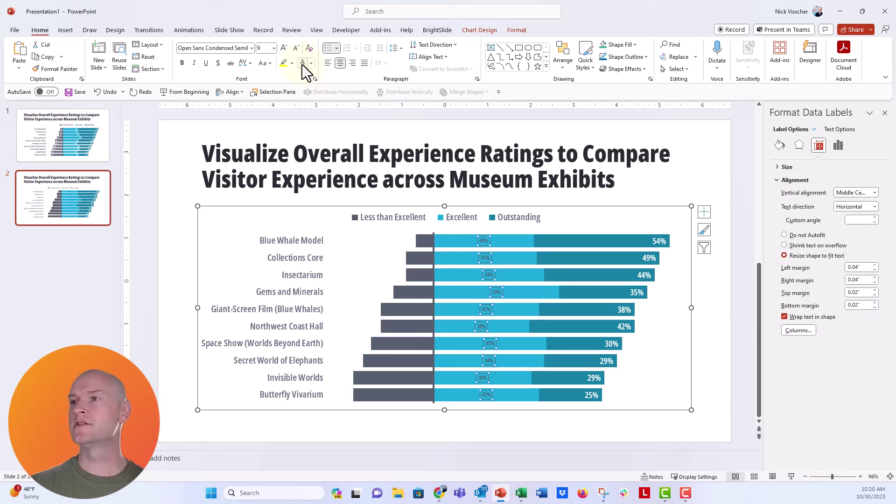
{"action": "left_click", "coordinate": [263, 48]}
{"action": "type", "text": "14"}
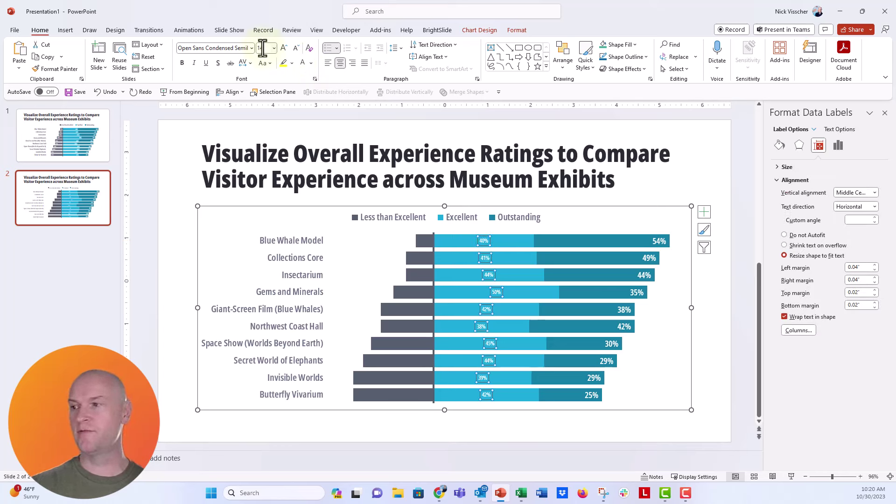
{"action": "key", "text": "Return"}
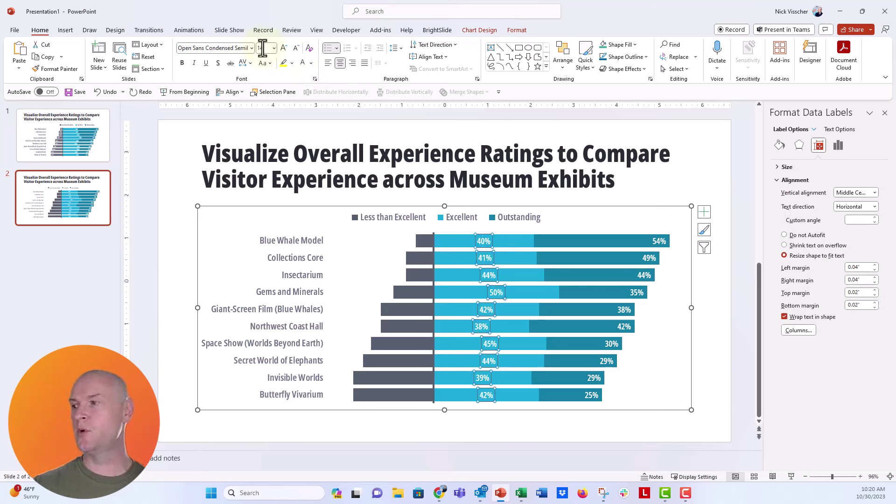
{"action": "left_click", "coordinate": [836, 145]}
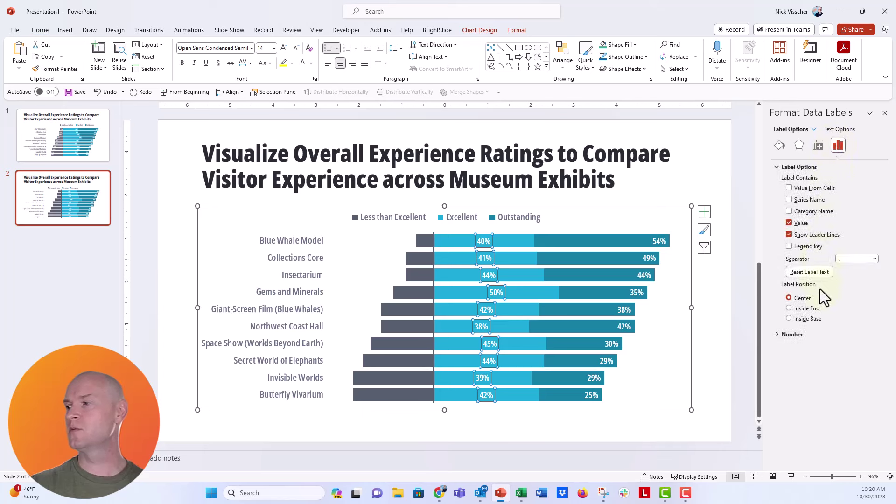
{"action": "left_click", "coordinate": [818, 309]}
Add white 14 pt data labels to the Less than Excellent bars and set their label position to Inside Base
{"action": "left_click", "coordinate": [419, 242]}
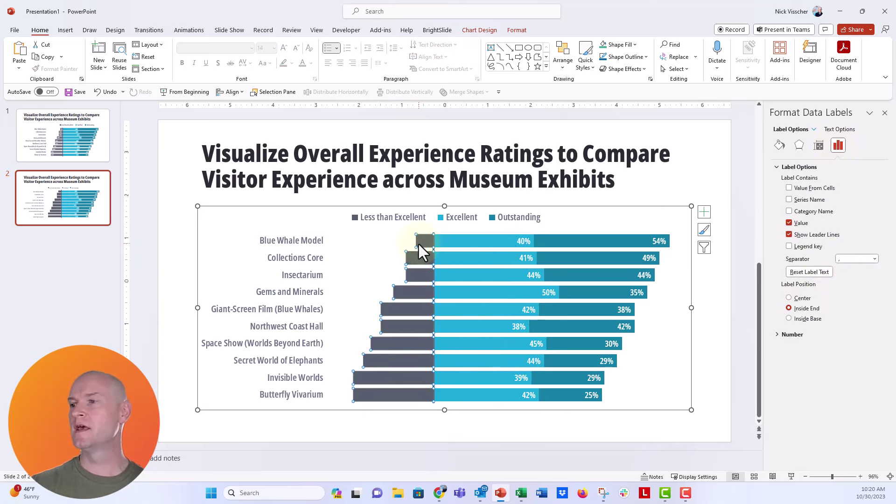
{"action": "right_click", "coordinate": [419, 245]}
{"action": "left_click", "coordinate": [431, 334]}
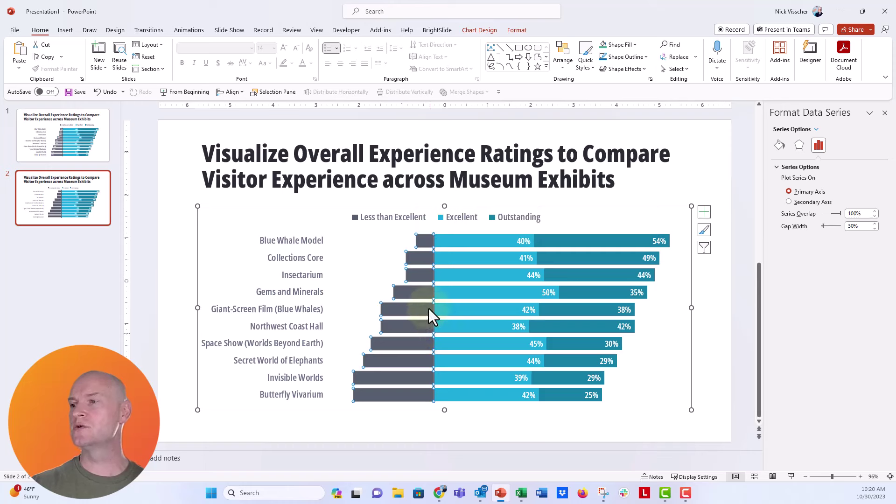
{"action": "left_click", "coordinate": [425, 245]}
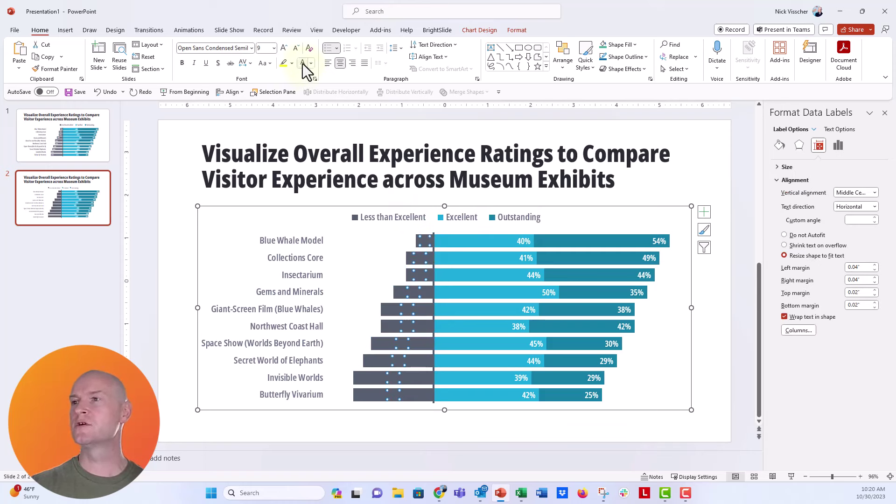
{"action": "left_click", "coordinate": [260, 49]}
{"action": "type", "text": "12"}
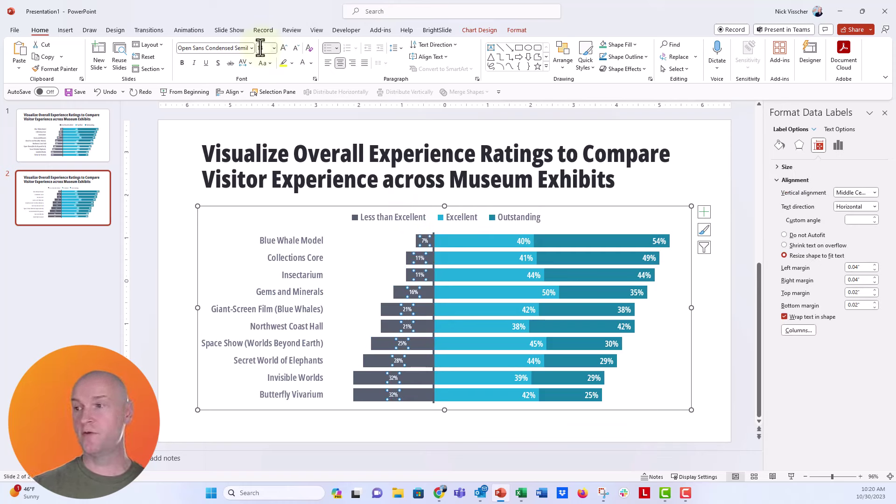
{"action": "key", "text": "Return"}
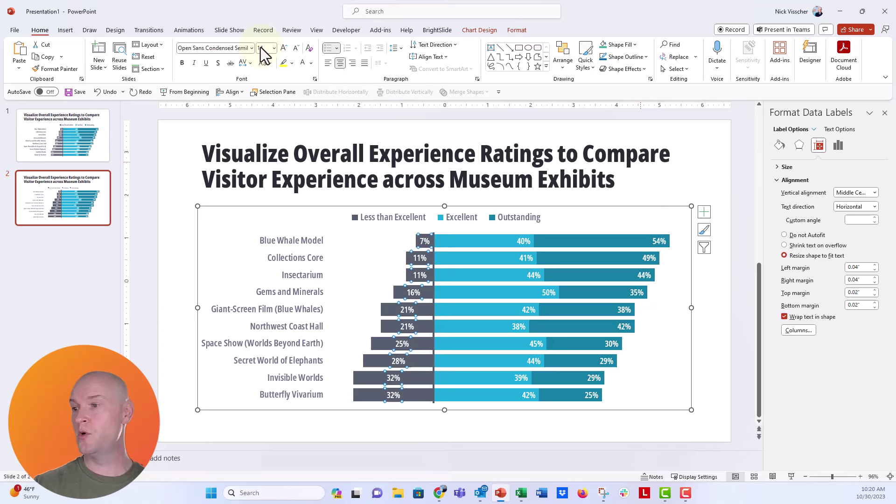
{"action": "left_click", "coordinate": [839, 146]}
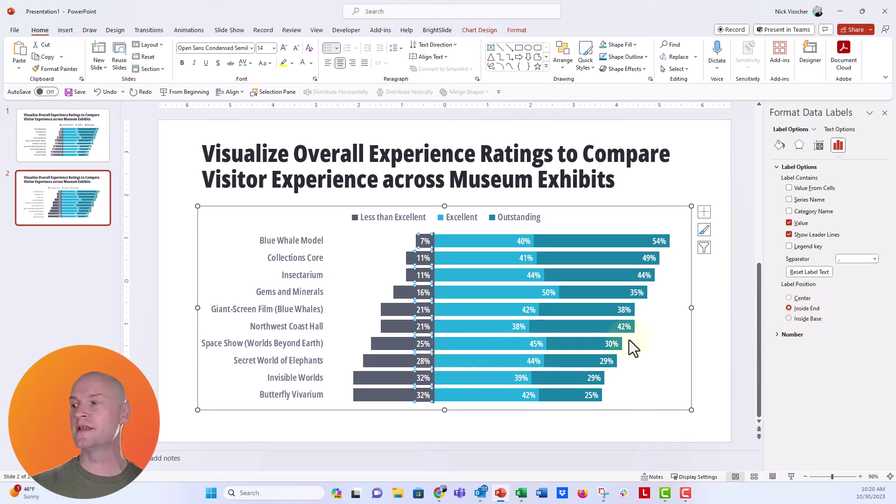
{"action": "left_click", "coordinate": [814, 321]}
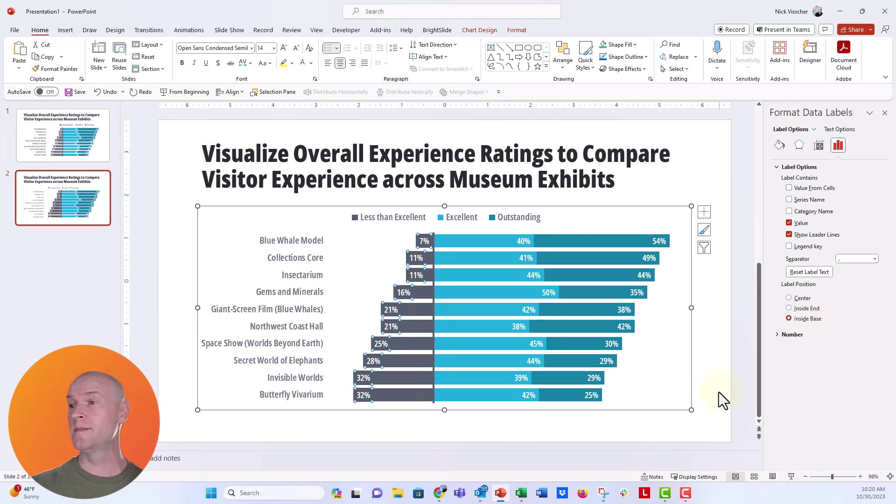
Move the chart legend slightly right above the bars and show the current slide as a full-screen slide show
{"action": "left_click", "coordinate": [371, 218]}
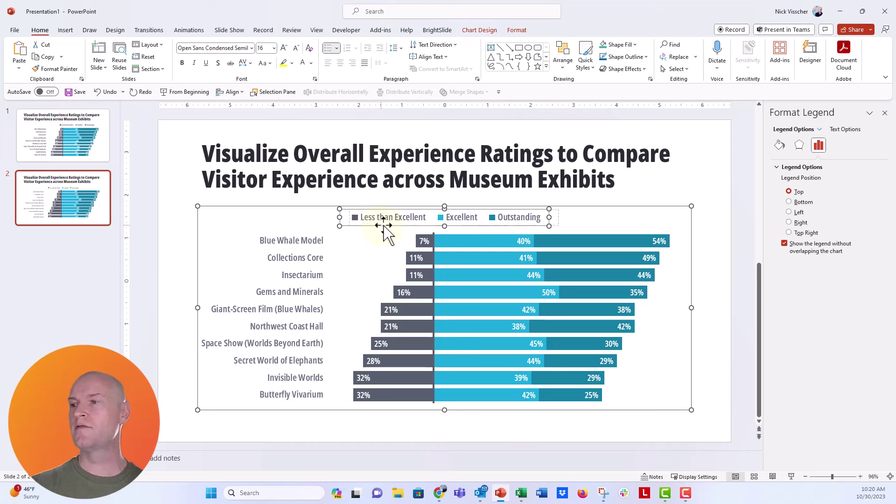
{"action": "left_click_drag", "start_coordinate": [384, 226], "coordinate": [419, 229]}
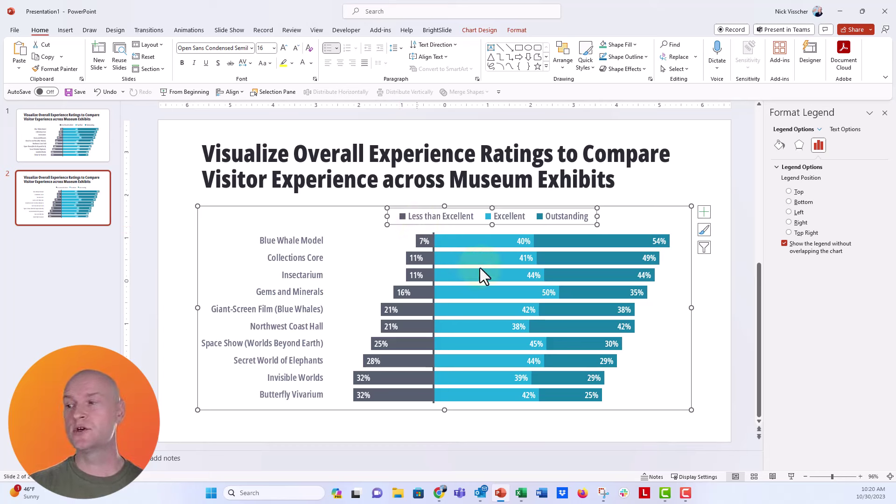
{"action": "left_click", "coordinate": [714, 430]}
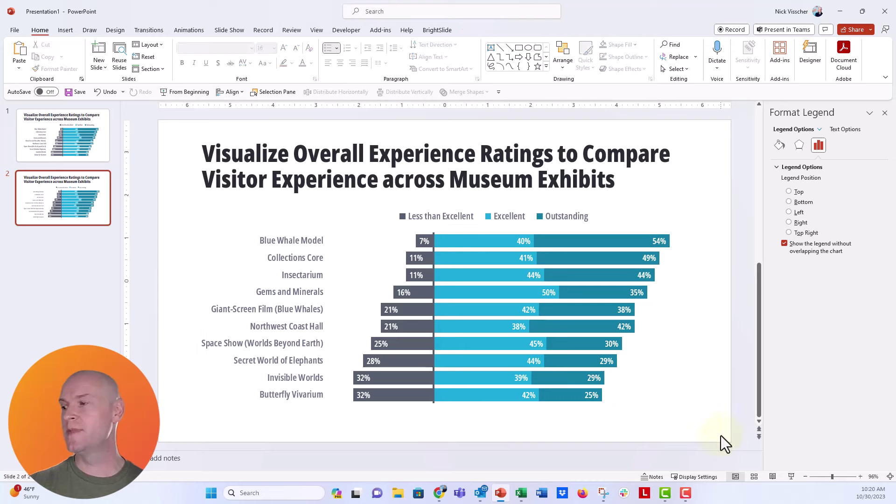
{"action": "left_click", "coordinate": [792, 476]}
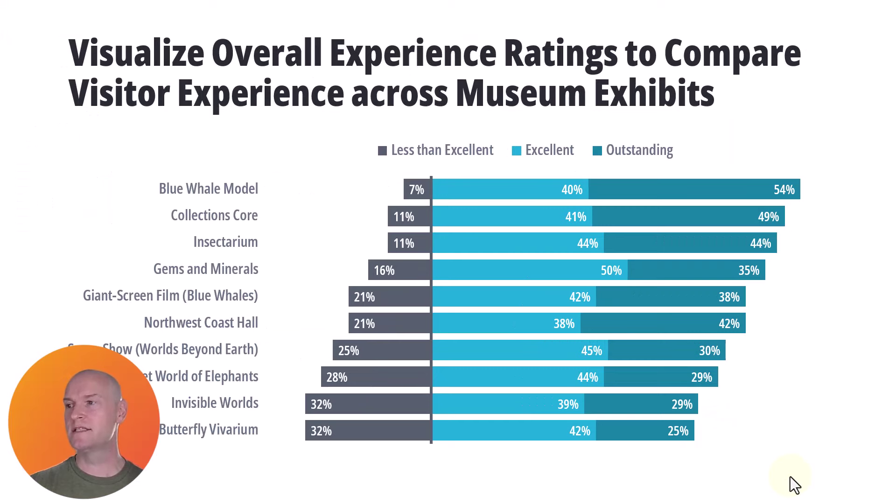